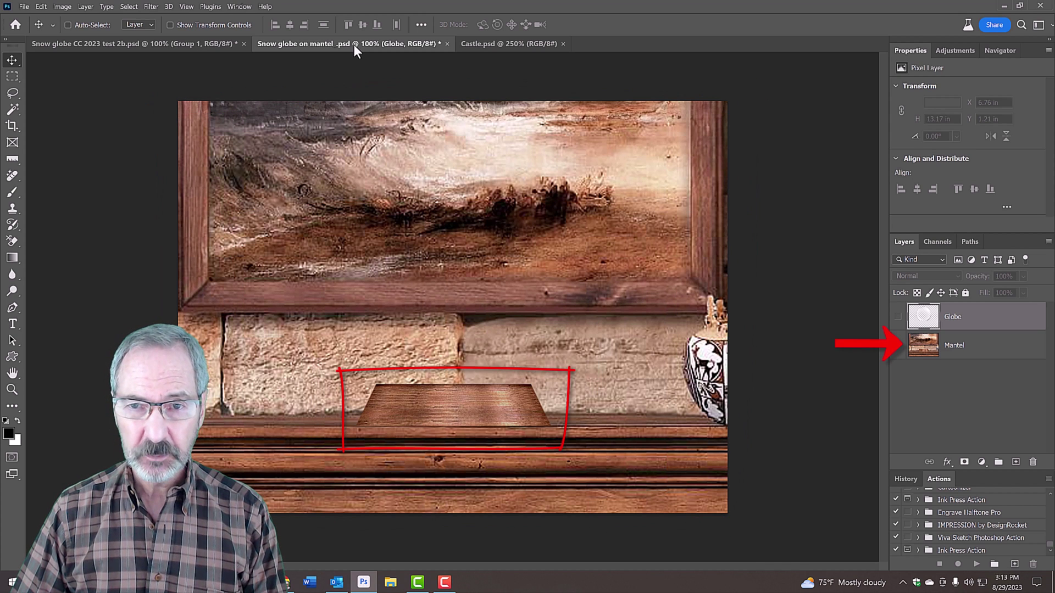
{"action": "left_click", "coordinate": [898, 316]}
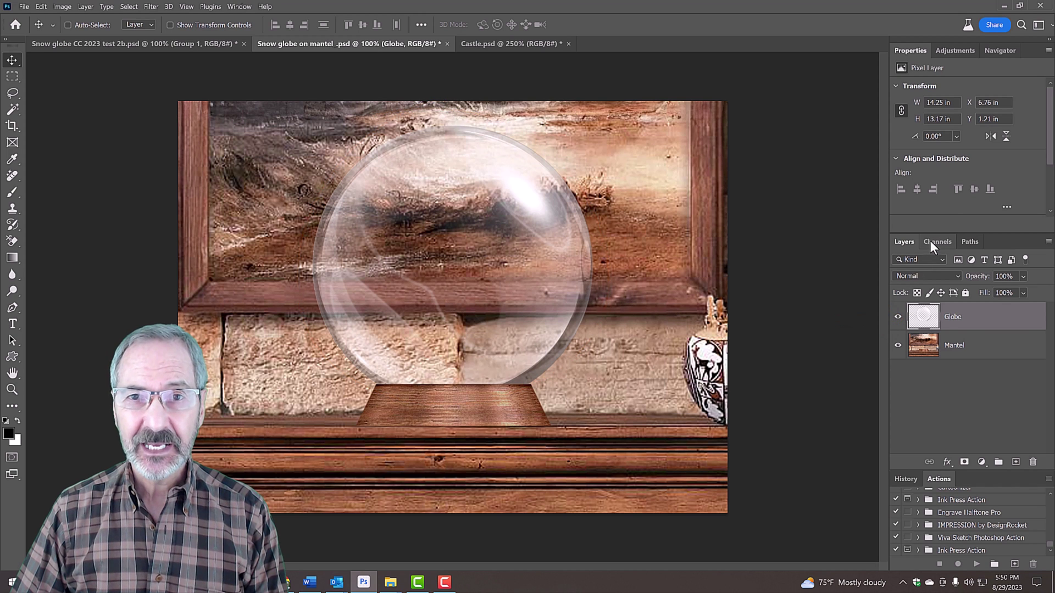
{"action": "left_click", "coordinate": [932, 242]}
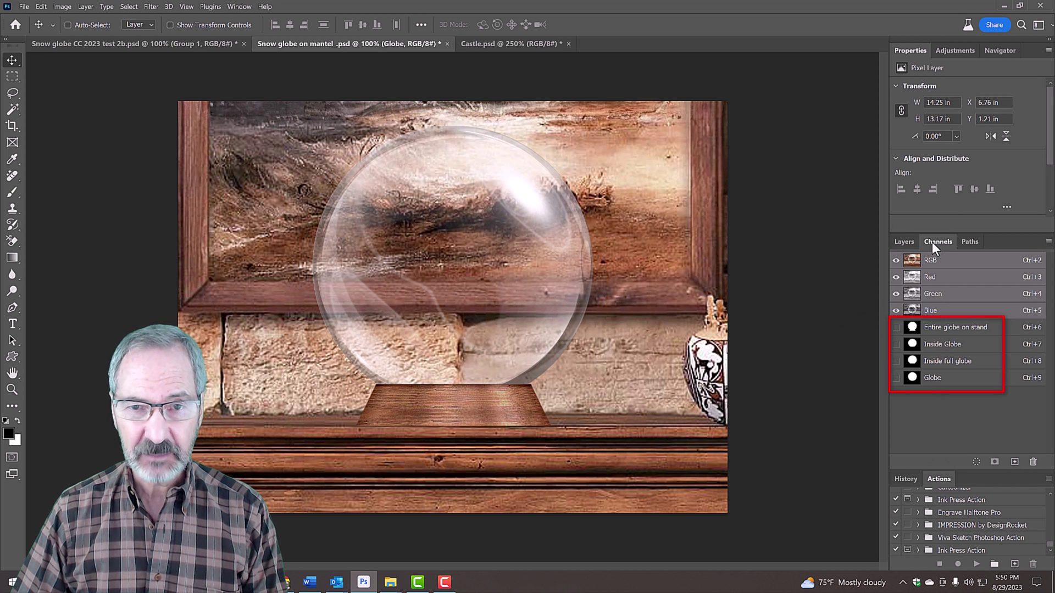
{"action": "left_click", "coordinate": [912, 328]}
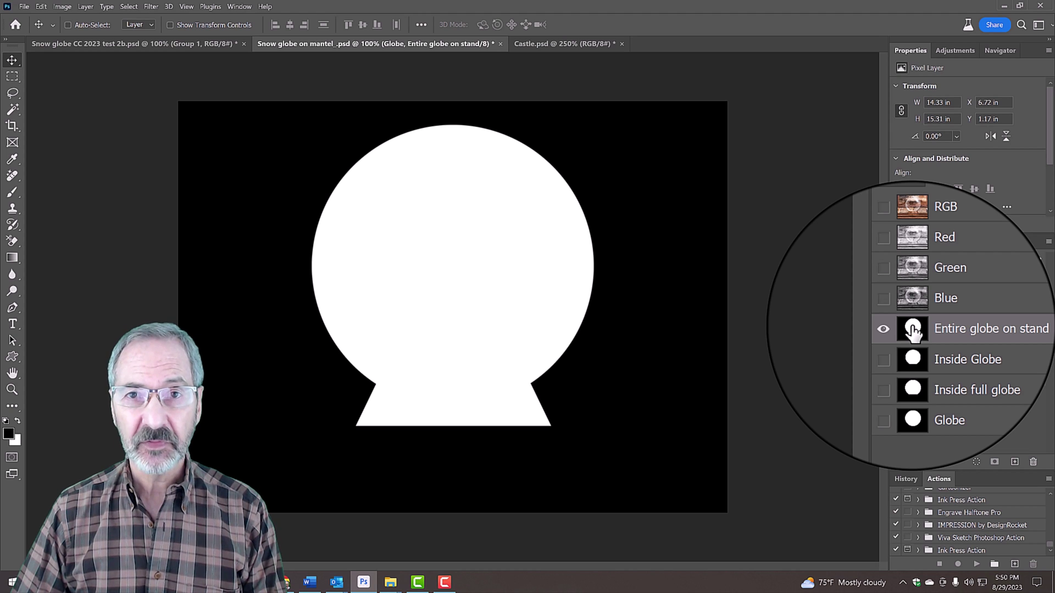
{"action": "left_click", "coordinate": [913, 358]}
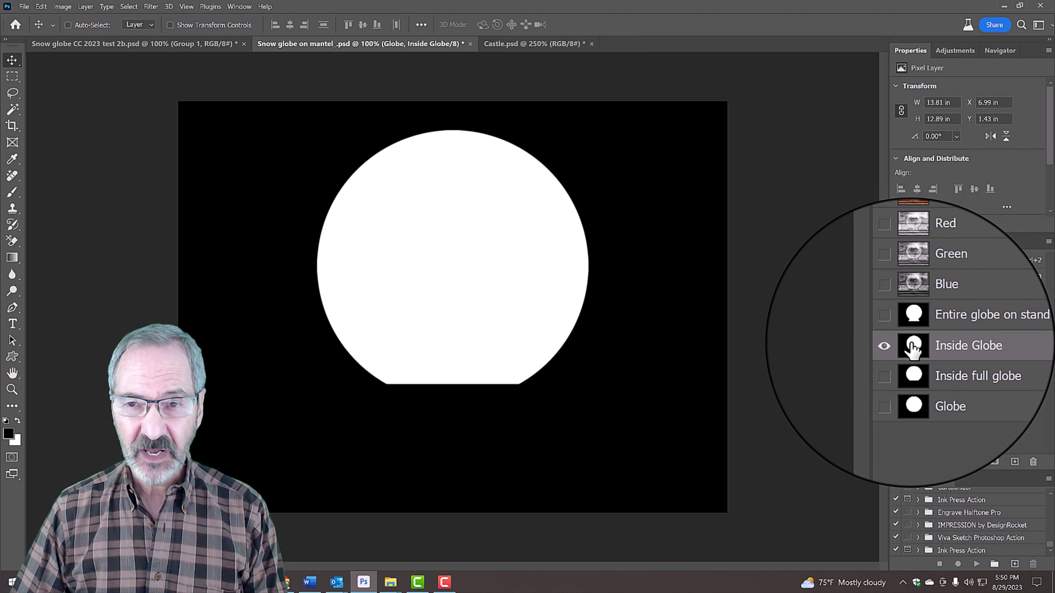
{"action": "left_click", "coordinate": [914, 375]}
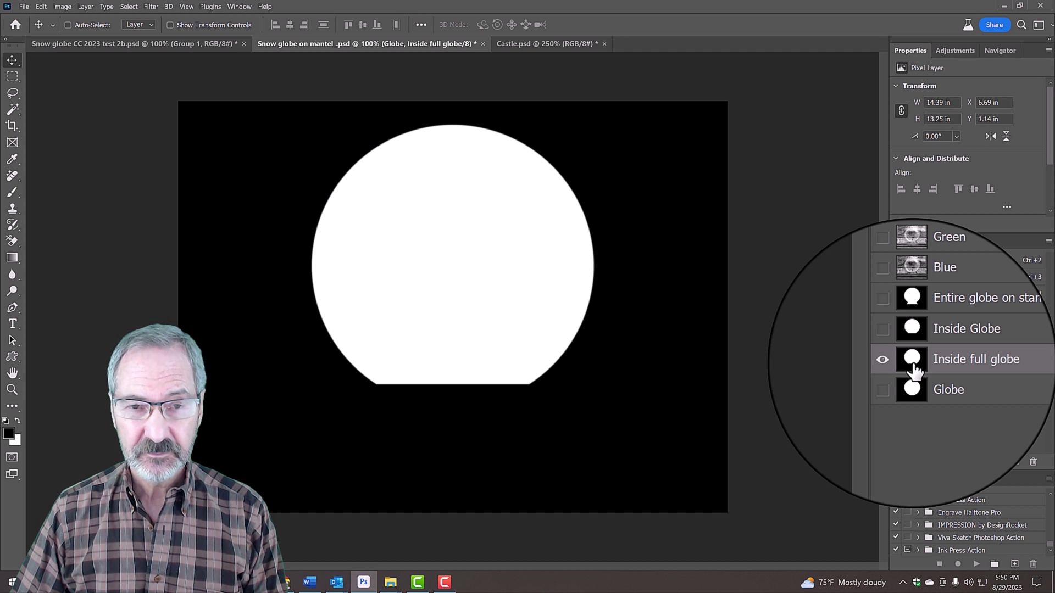
{"action": "left_click", "coordinate": [913, 388]}
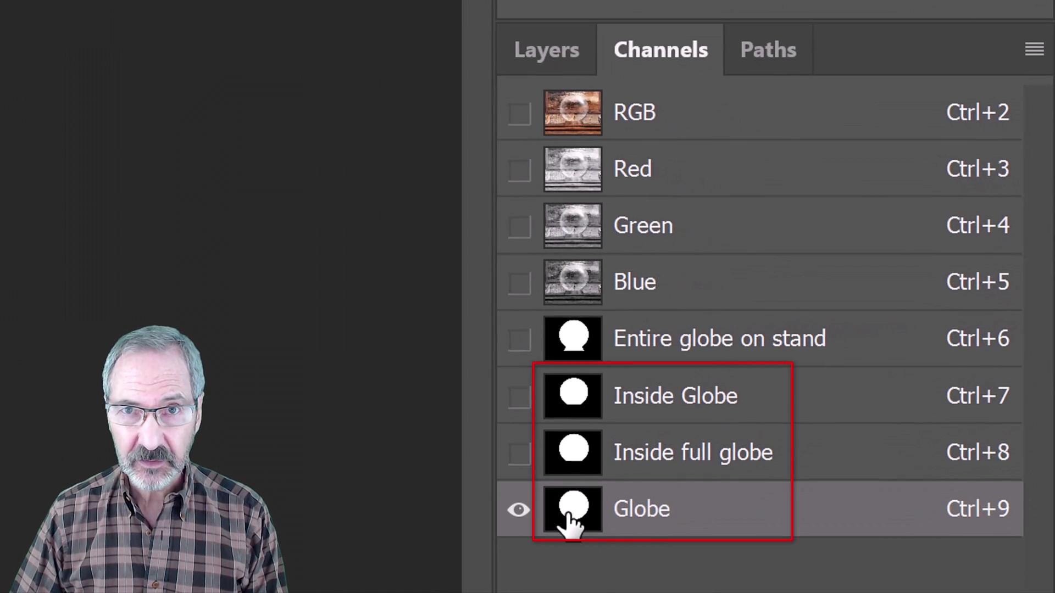
{"action": "left_click", "coordinate": [547, 50]}
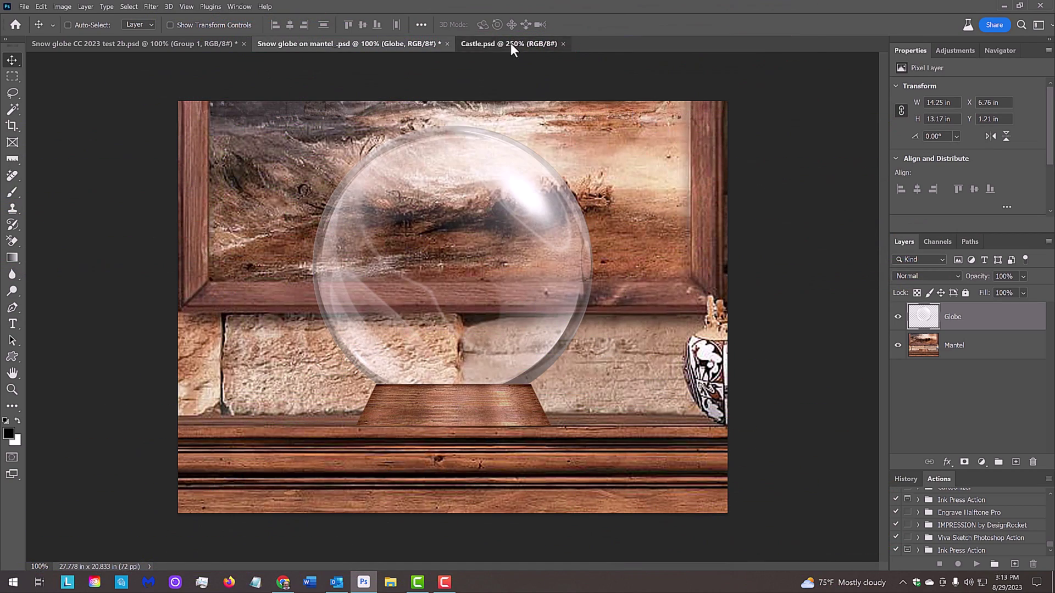
Step: Switch to Castle.psd and load its Alpha 1 channel as a selection
{"action": "left_click", "coordinate": [510, 43]}
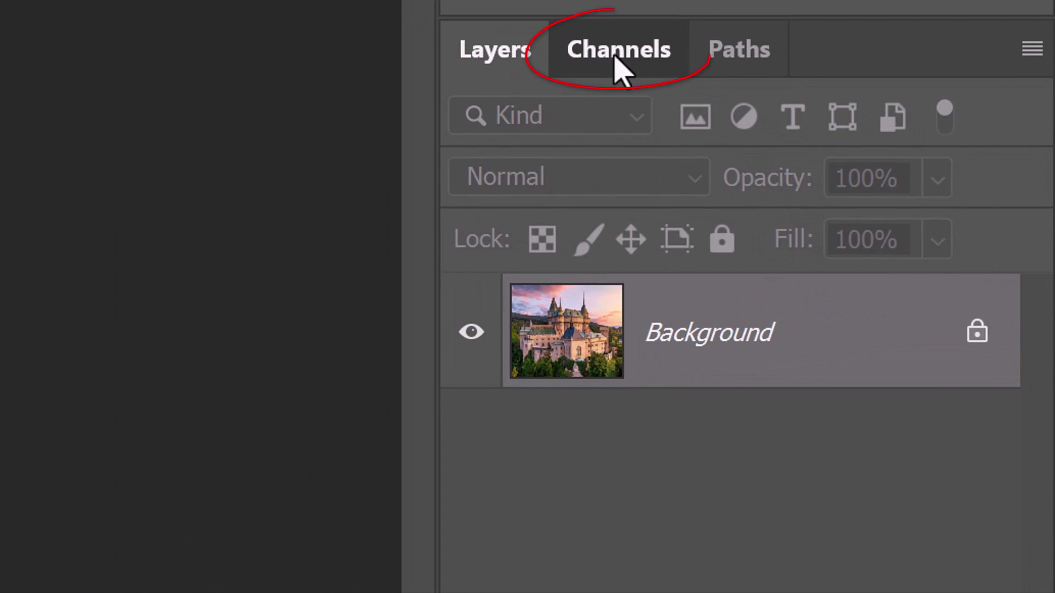
{"action": "left_click", "coordinate": [758, 135]}
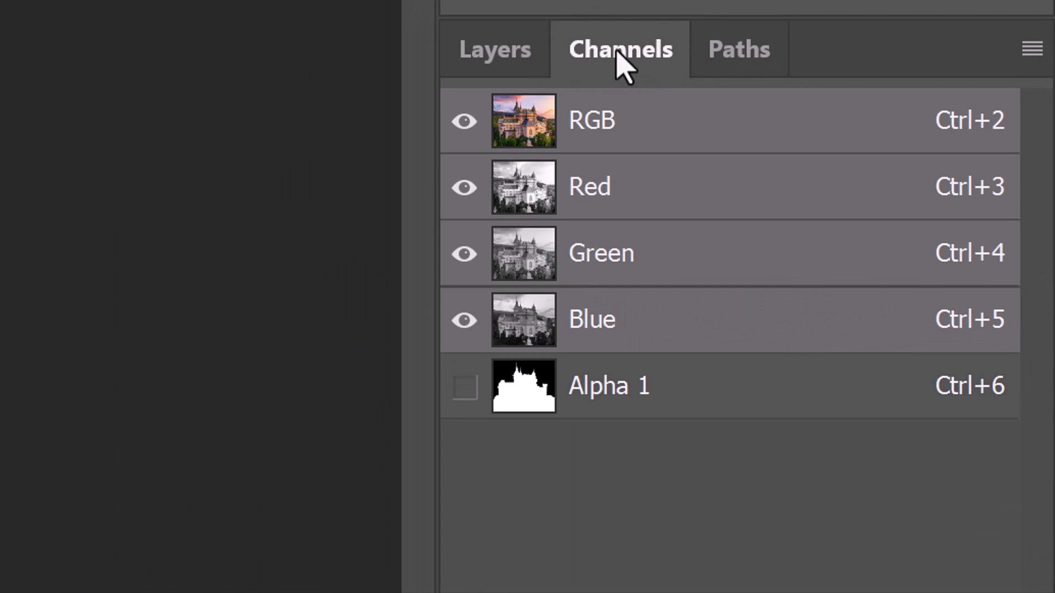
{"action": "left_click", "coordinate": [516, 395], "text": "ctrl"}
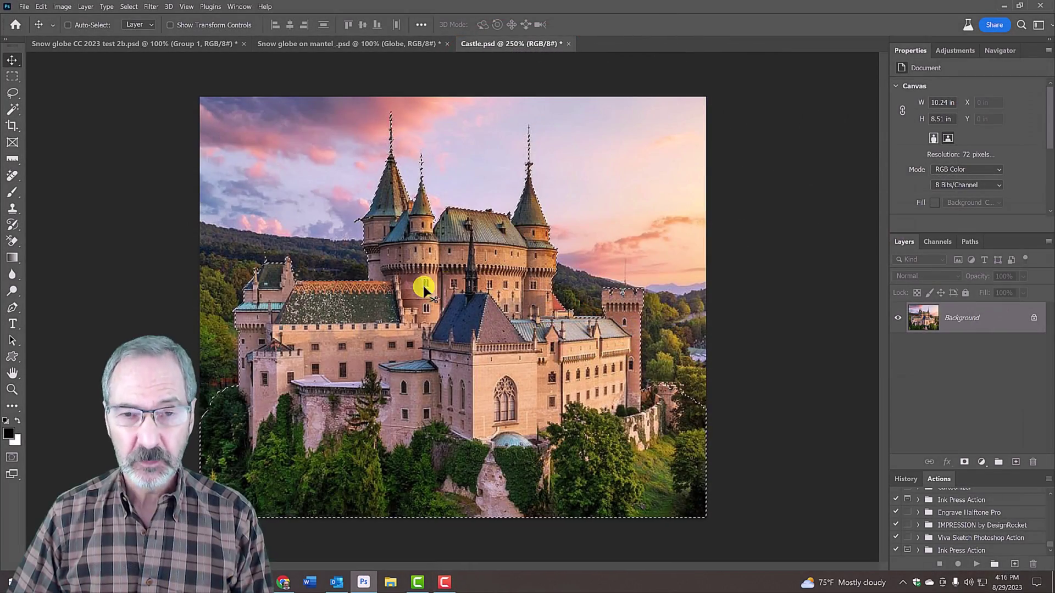
Step: Drag the selected castle into the snow globe file and defringe its edges
{"action": "key", "text": "v"}
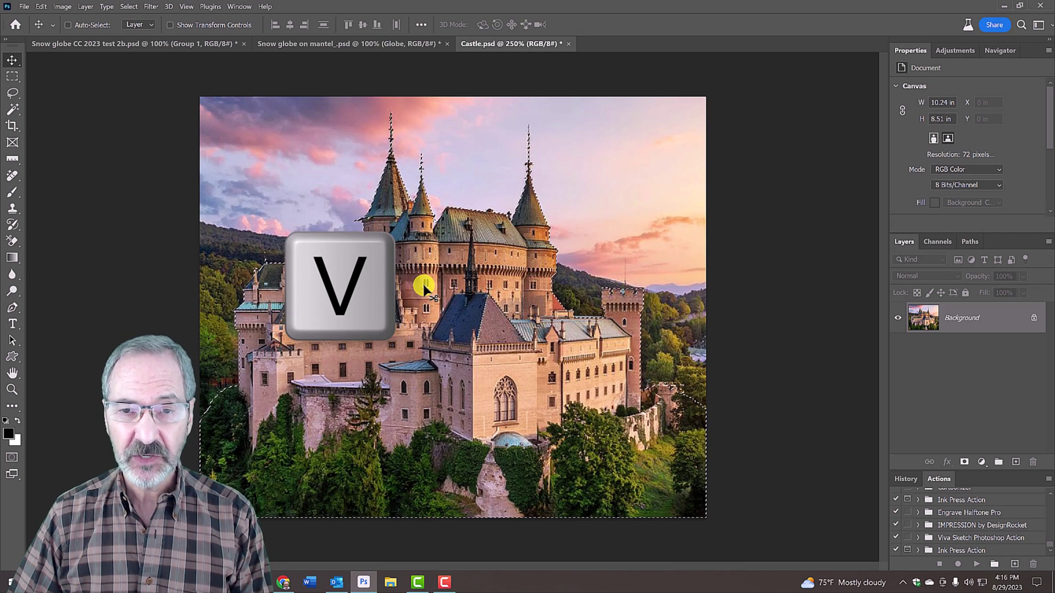
{"action": "left_click_drag", "start_coordinate": [424, 287], "coordinate": [351, 43]}
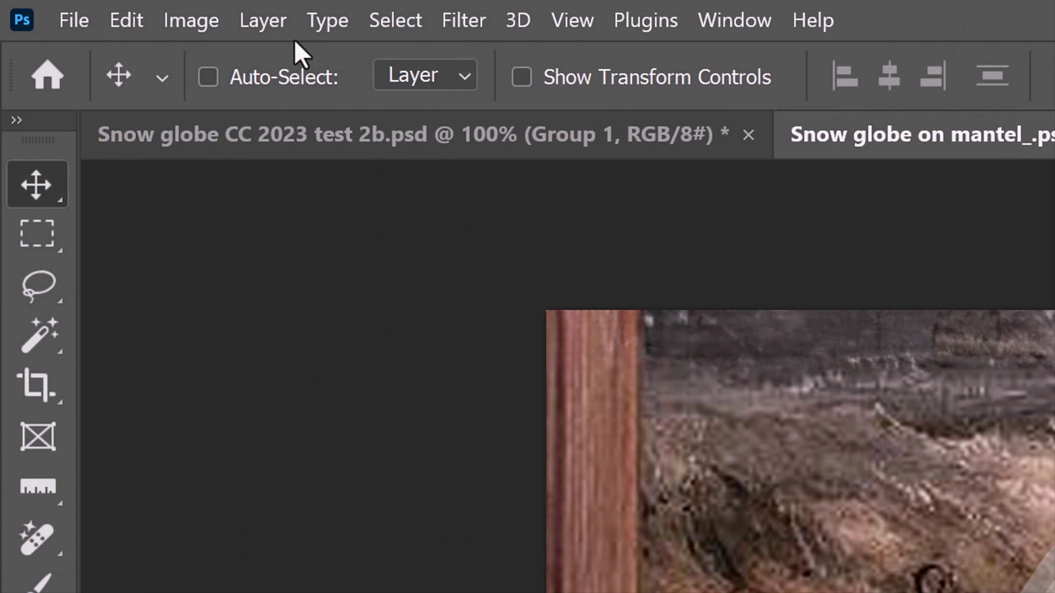
{"action": "left_click", "coordinate": [263, 22]}
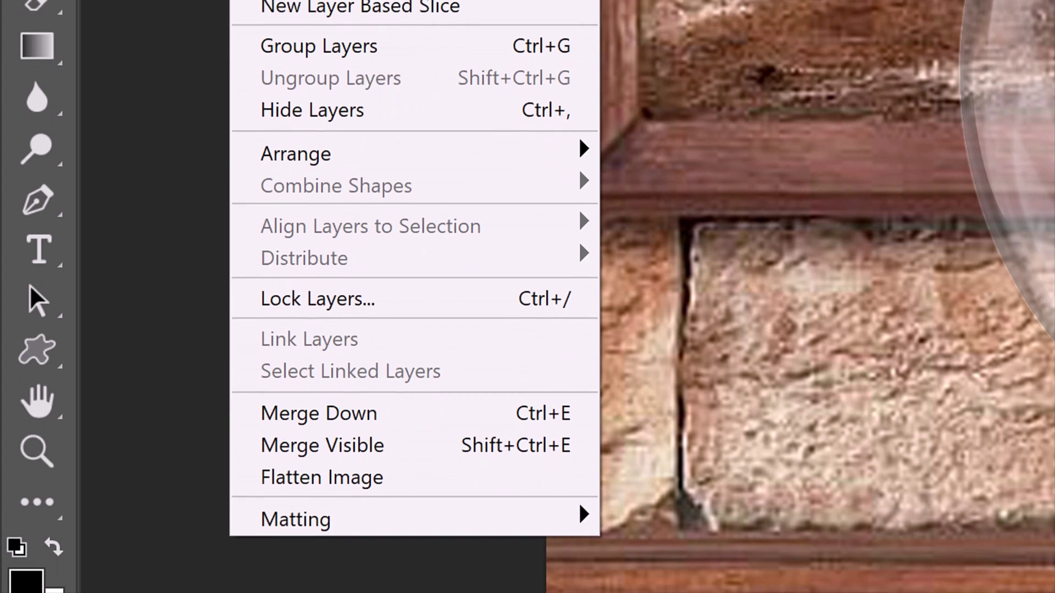
{"action": "mouse_move", "coordinate": [314, 489]}
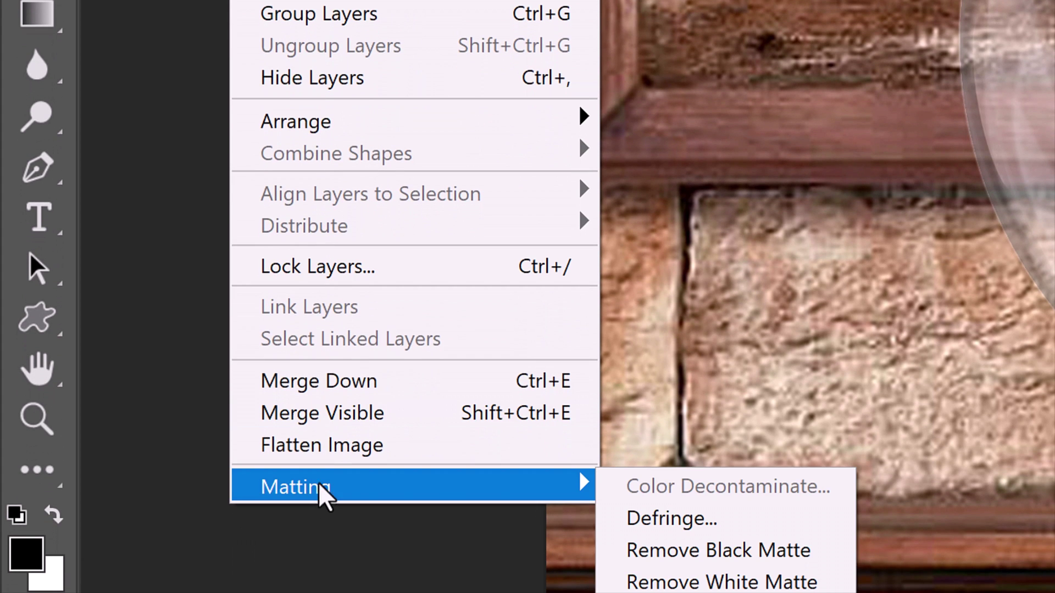
{"action": "left_click", "coordinate": [671, 519]}
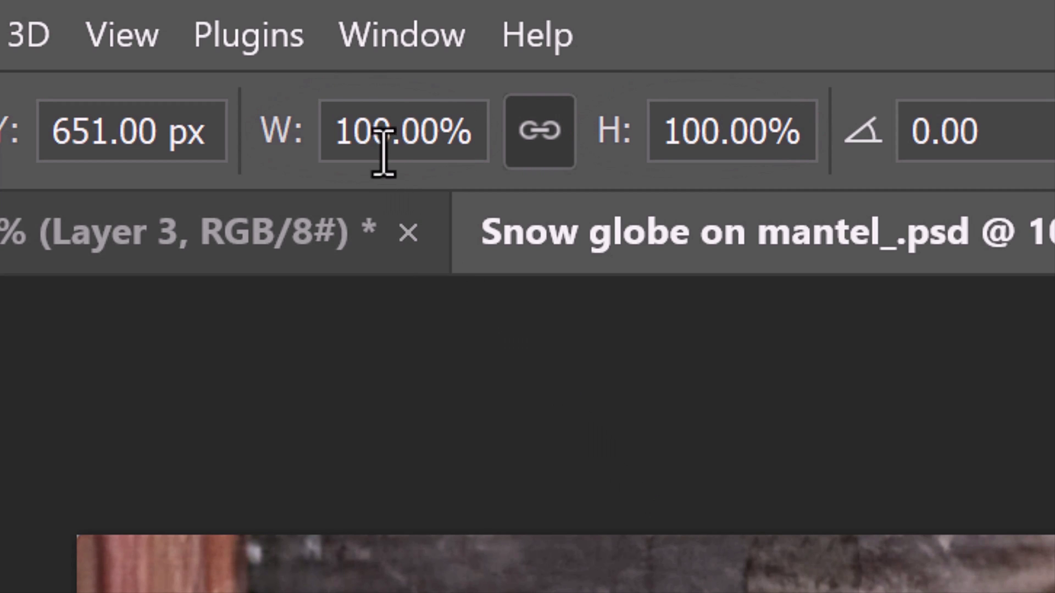
Step: Scale the castle layer down to 62% width
{"action": "left_click", "coordinate": [394, 108]}
{"action": "left_click_drag", "start_coordinate": [393, 108], "coordinate": [258, 138]}
{"action": "type", "text": "62"}
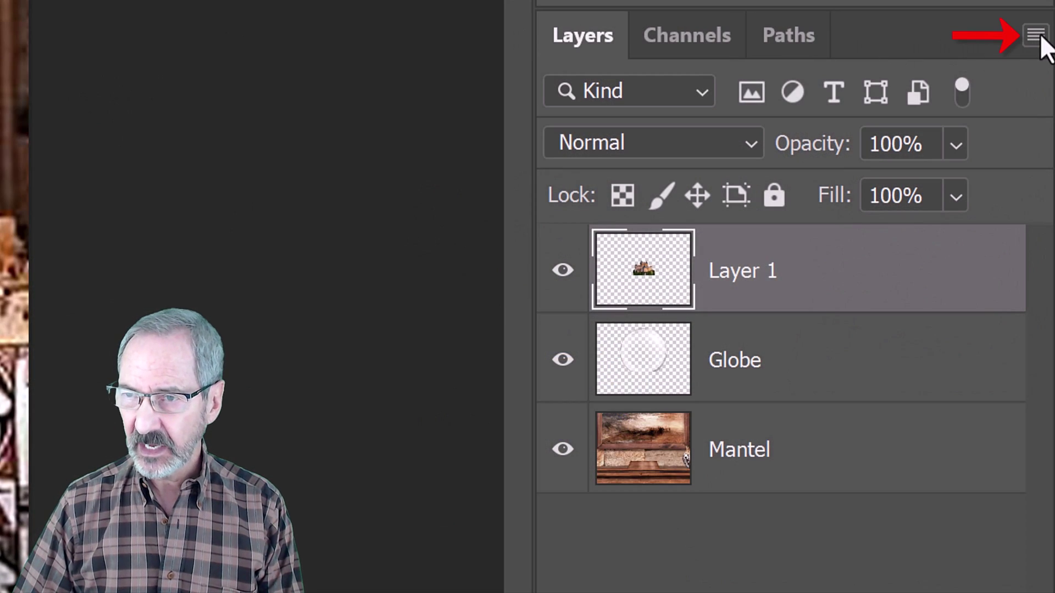
Step: Convert Layer 1 to a smart object and load the Inside Globe channel as a selection
{"action": "left_click", "coordinate": [1036, 35]}
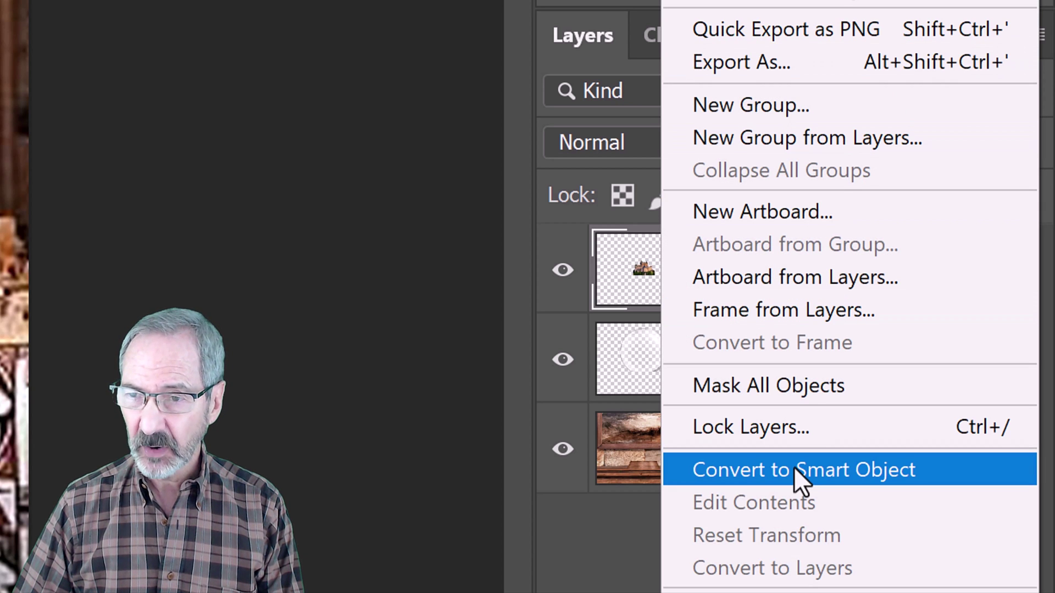
{"action": "left_click", "coordinate": [793, 466]}
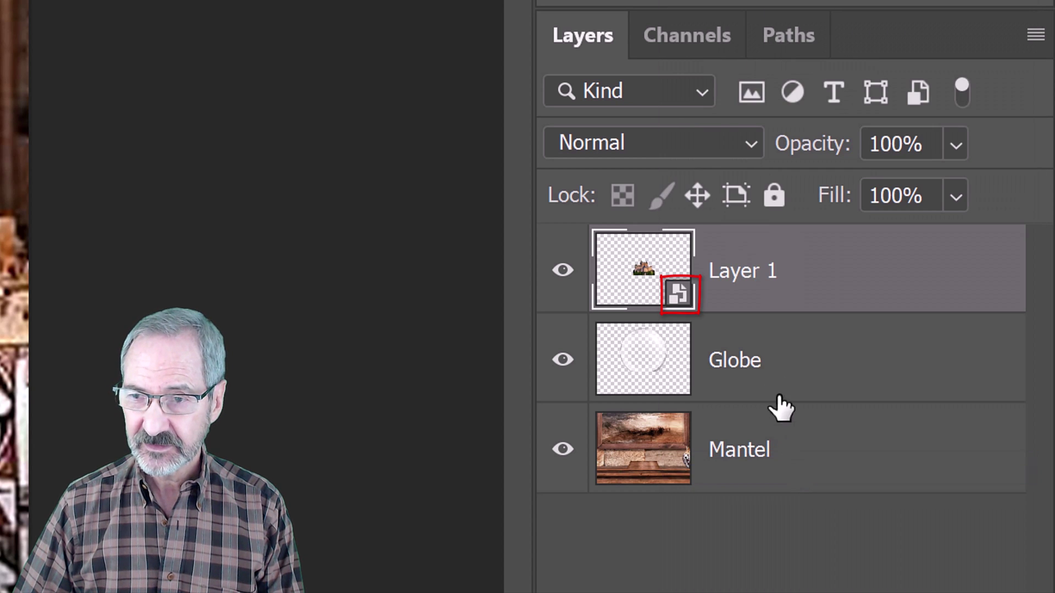
{"action": "left_click", "coordinate": [676, 34]}
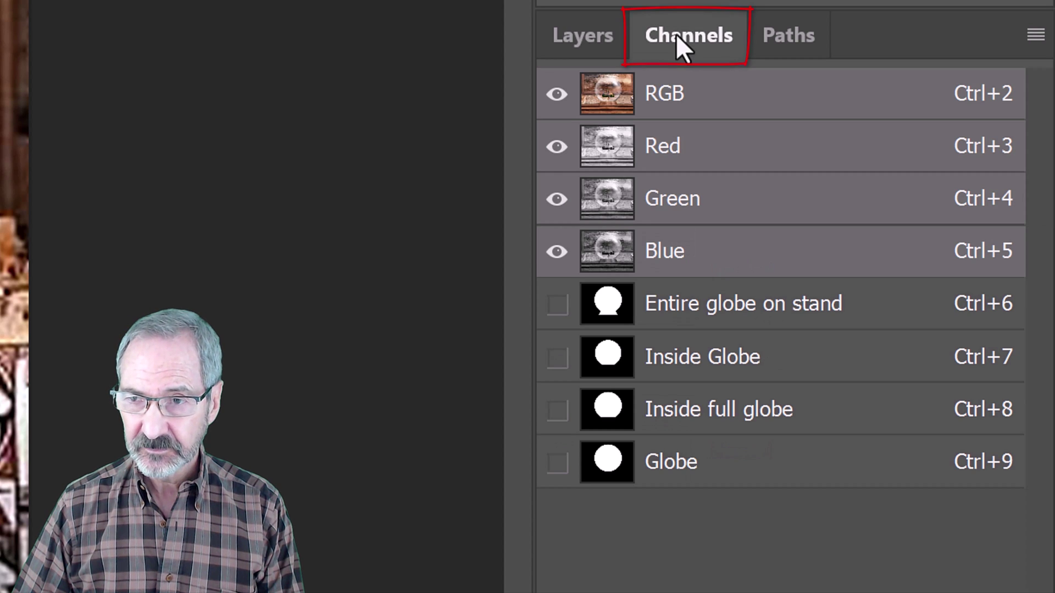
{"action": "key", "text": "ctrl"}
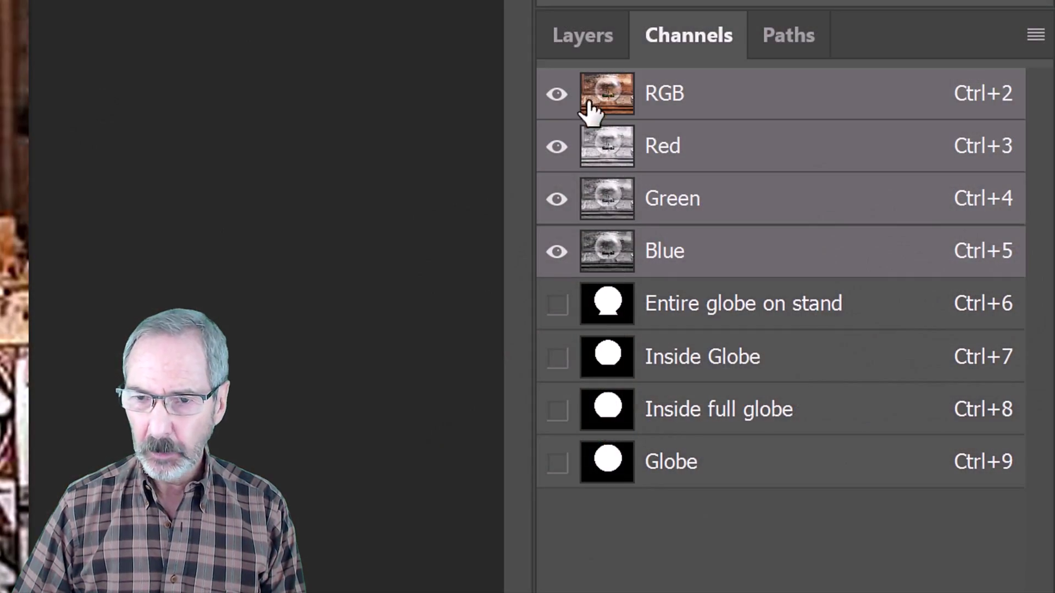
Step: Add a layer mask from the selection, unlink it, and target the castle image
{"action": "left_click", "coordinate": [582, 35]}
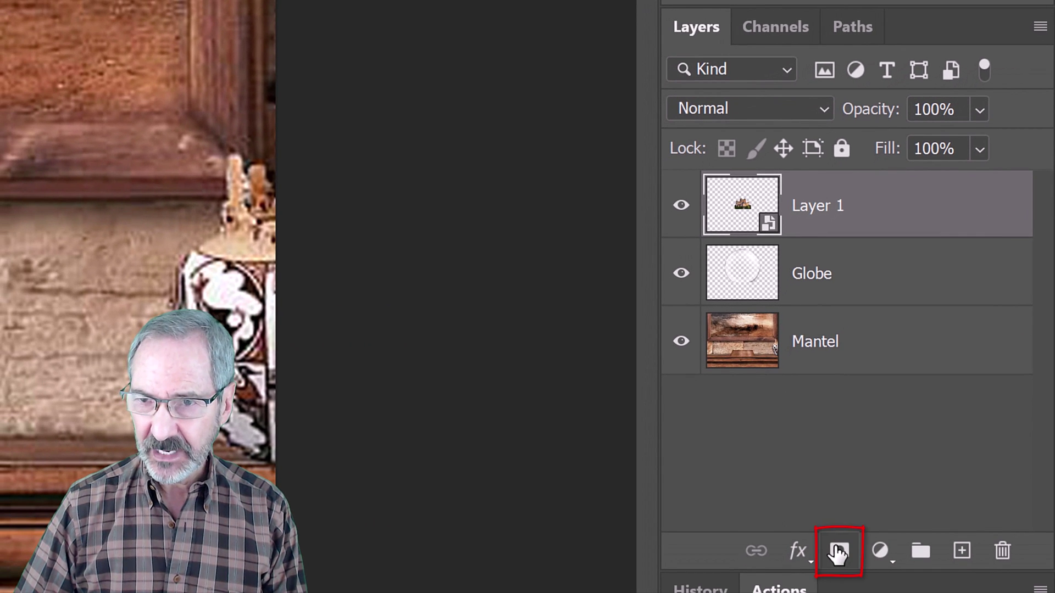
{"action": "left_click", "coordinate": [839, 552]}
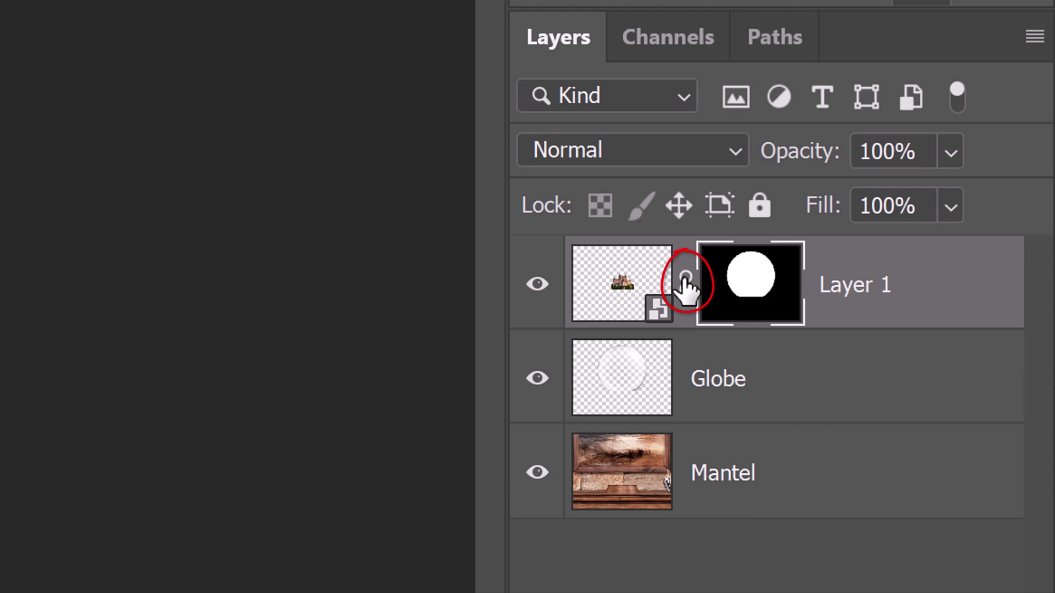
{"action": "left_click", "coordinate": [685, 279]}
{"action": "left_click", "coordinate": [619, 283]}
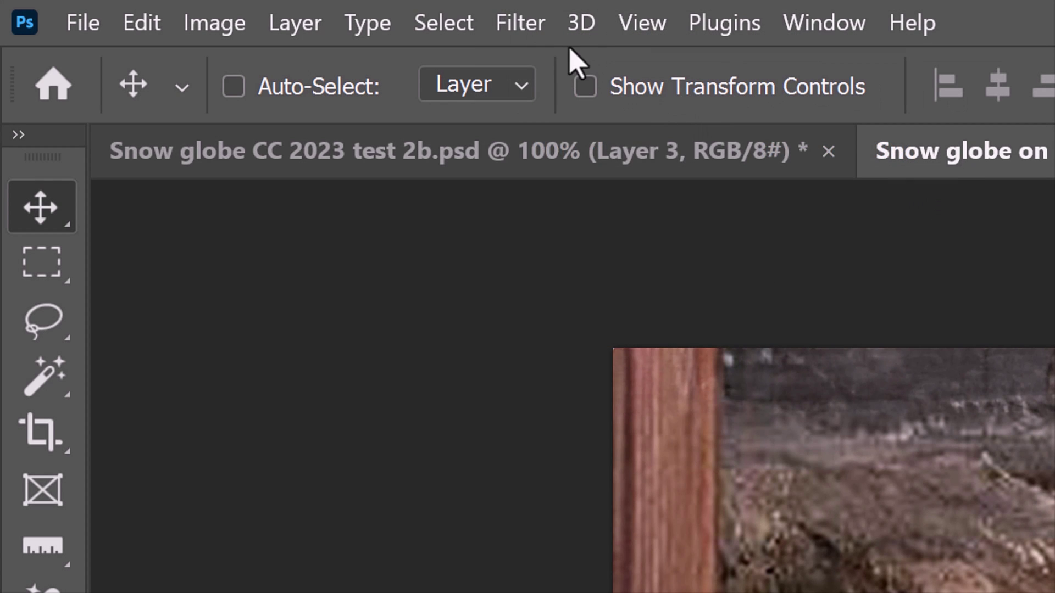
Step: Apply Lens Correction with Custom Remove Distortion set to -60 on the castle
{"action": "left_click", "coordinate": [518, 25]}
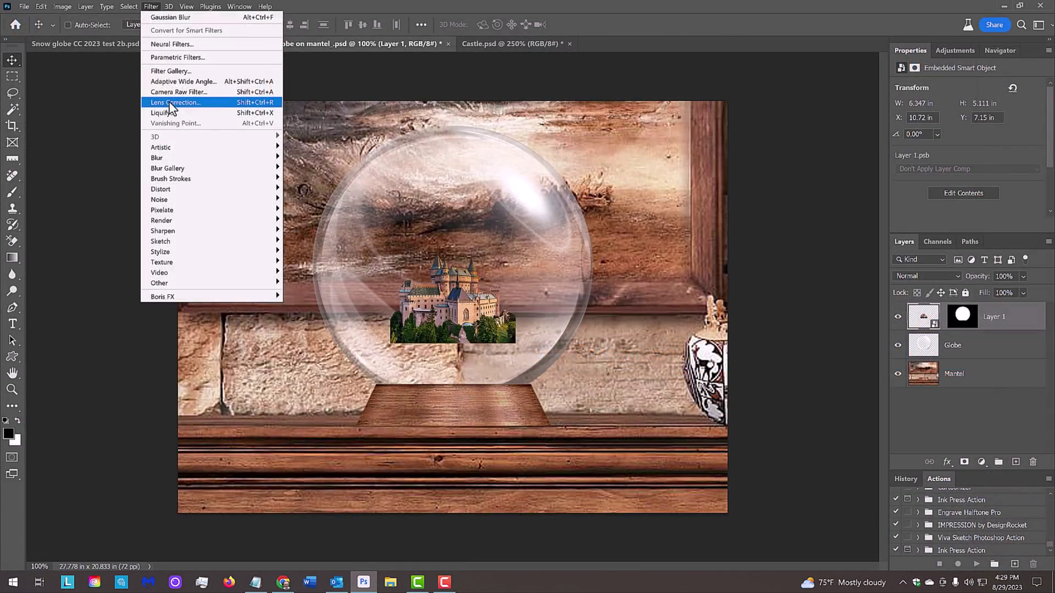
{"action": "left_click", "coordinate": [580, 357]}
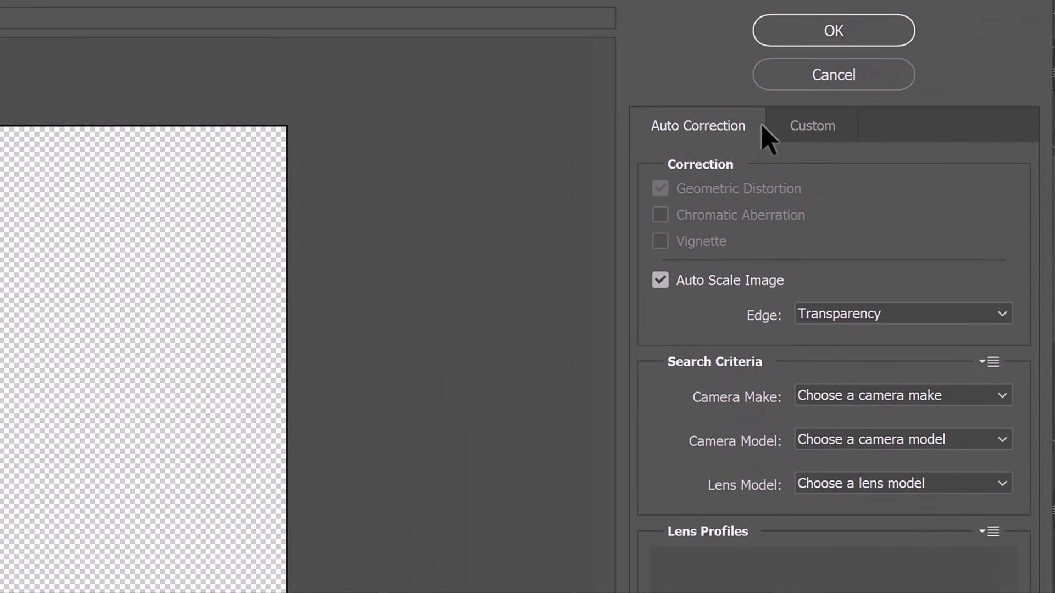
{"action": "left_click", "coordinate": [804, 133]}
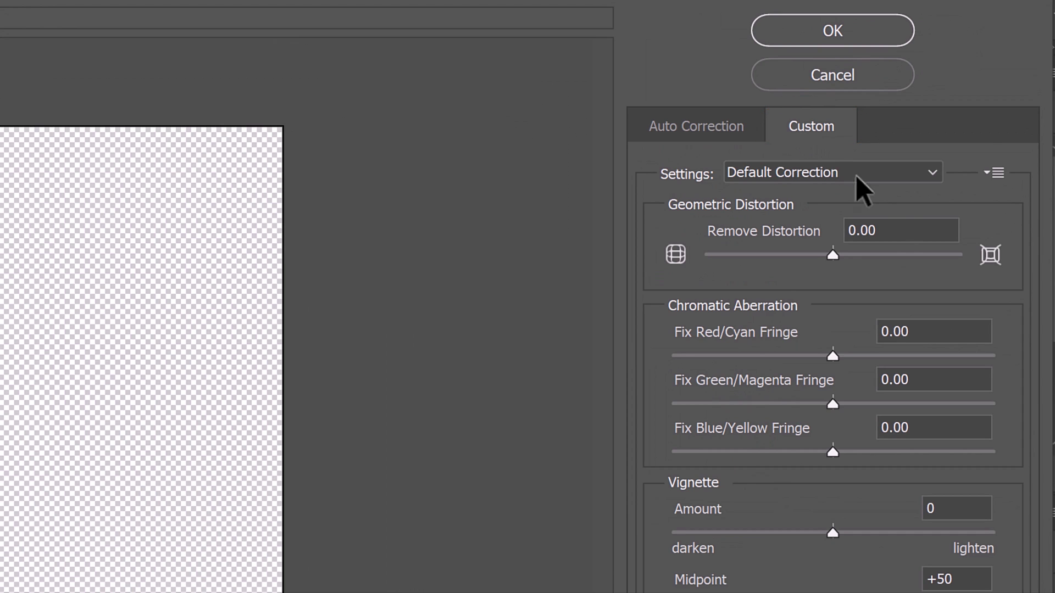
{"action": "left_click", "coordinate": [902, 230]}
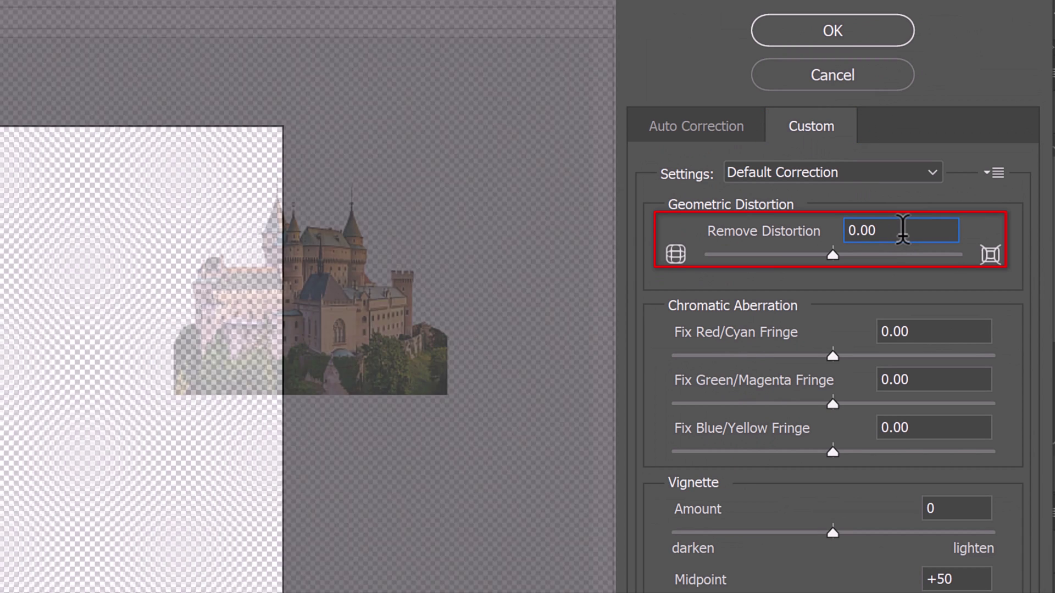
{"action": "type", "text": "-60"}
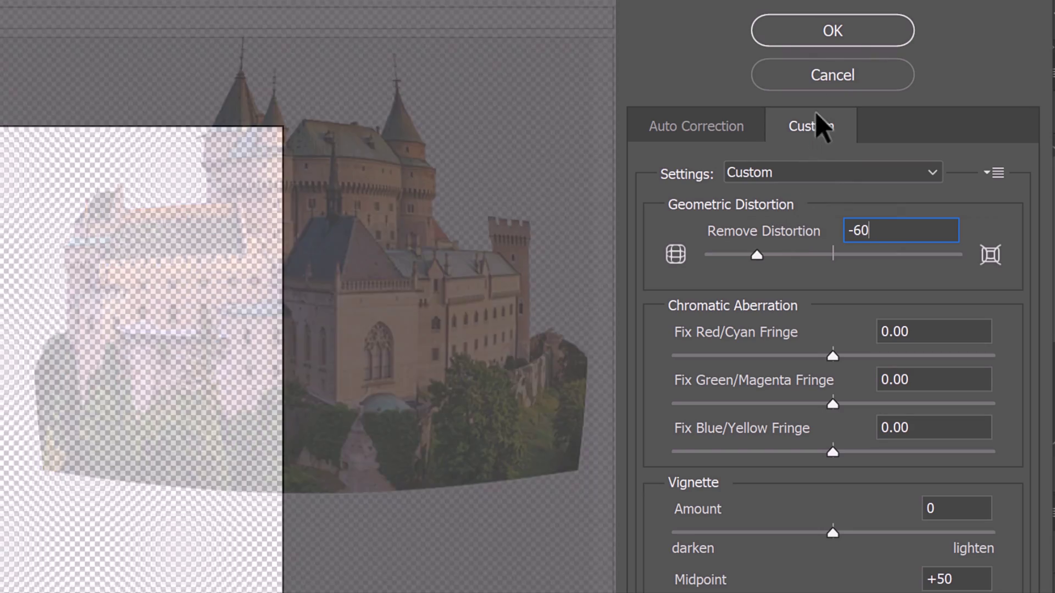
{"action": "left_click", "coordinate": [832, 34]}
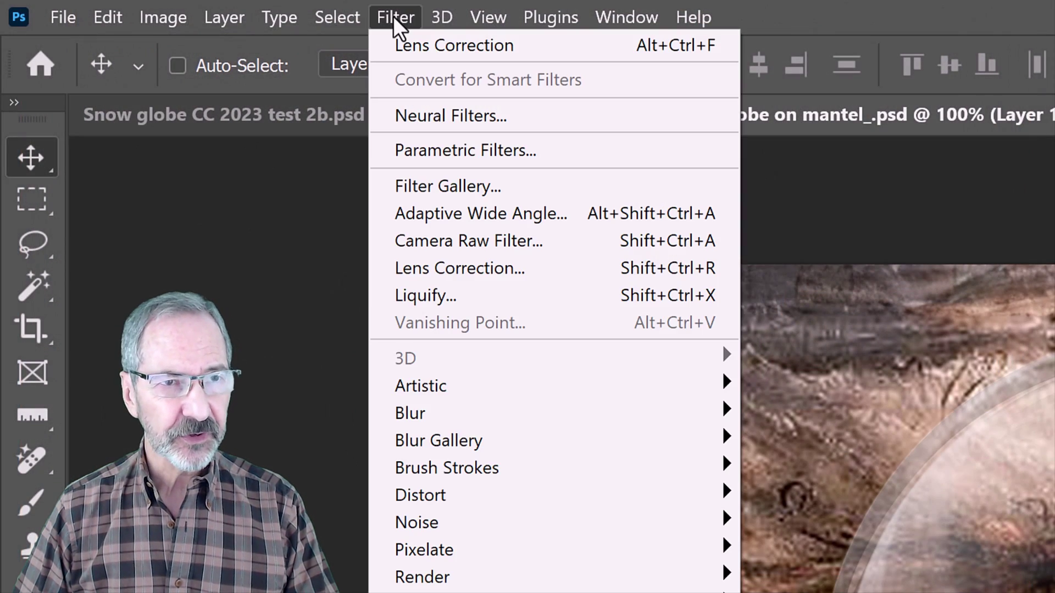
Step: Apply Smart Blur to the castle with radius 25, threshold 30 and Low quality
{"action": "mouse_move", "coordinate": [409, 423]}
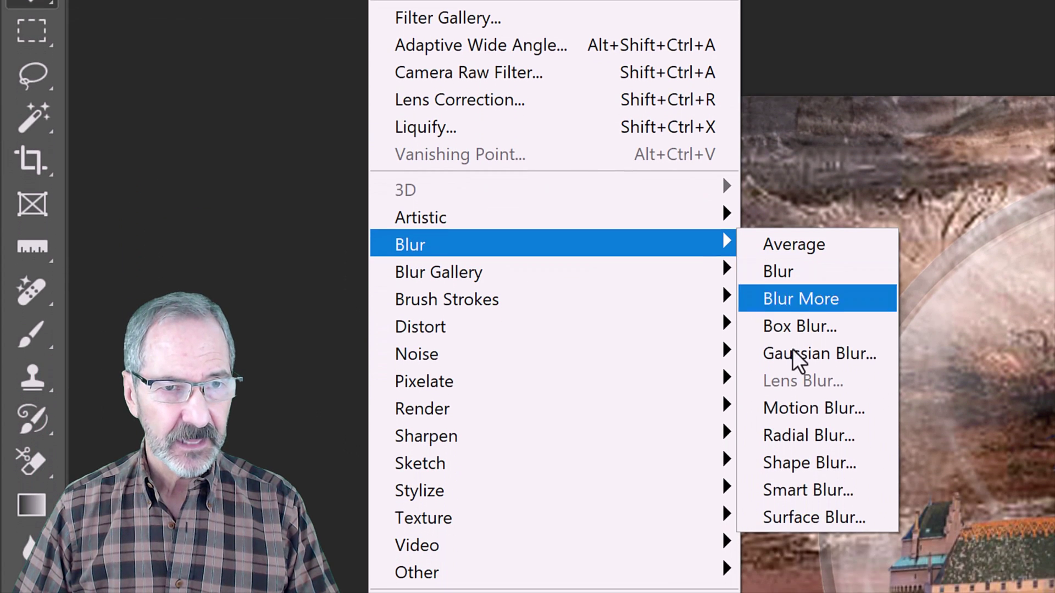
{"action": "left_click", "coordinate": [791, 490]}
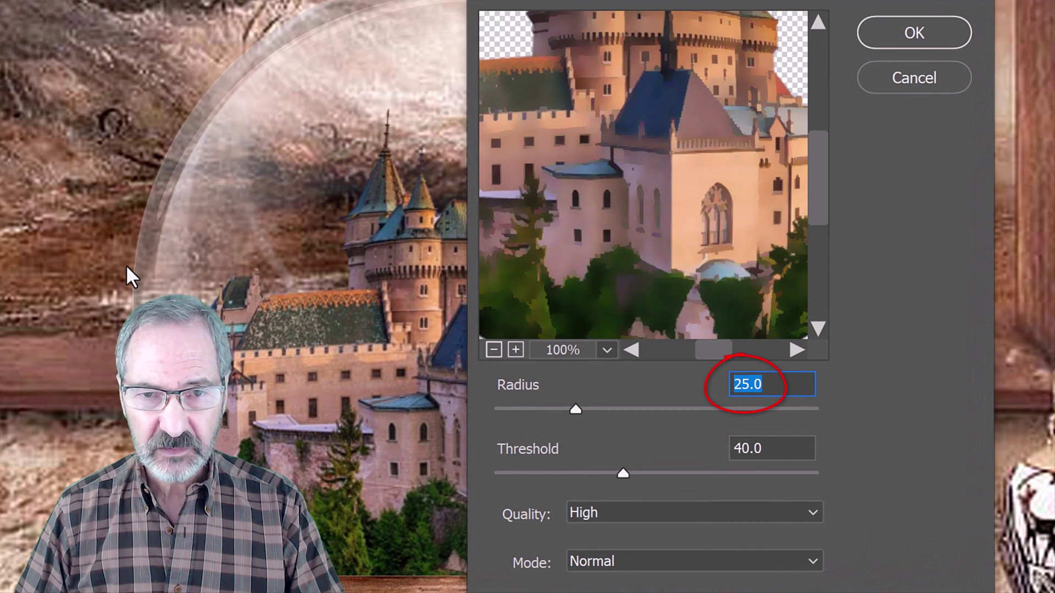
{"action": "left_click", "coordinate": [776, 448]}
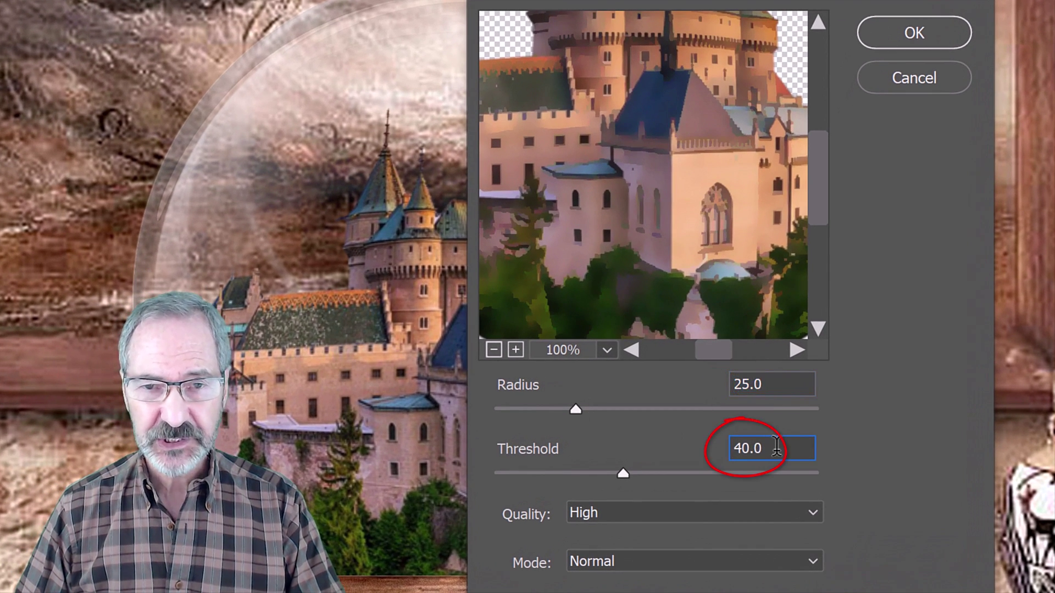
{"action": "type", "text": "30"}
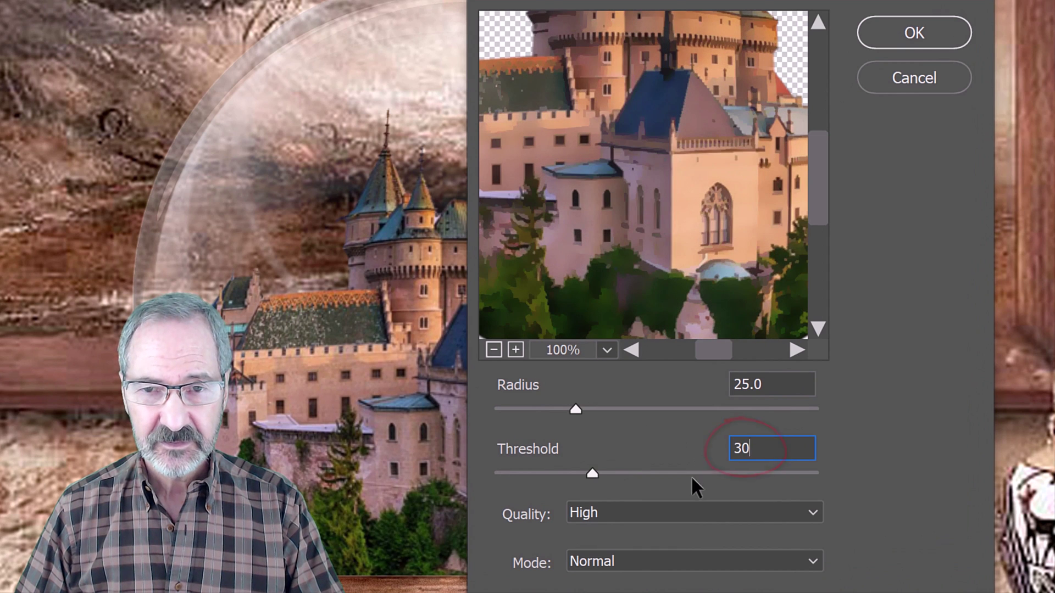
{"action": "left_click", "coordinate": [721, 511]}
{"action": "left_click", "coordinate": [588, 531]}
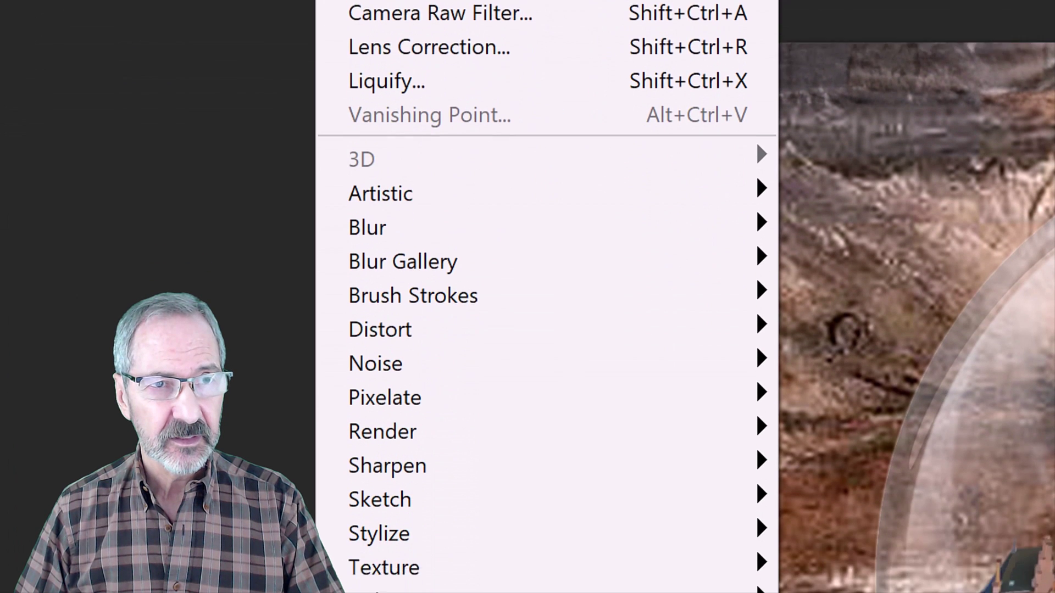
Step: Add 8% Gaussian monochromatic noise to the castle
{"action": "mouse_move", "coordinate": [387, 369]}
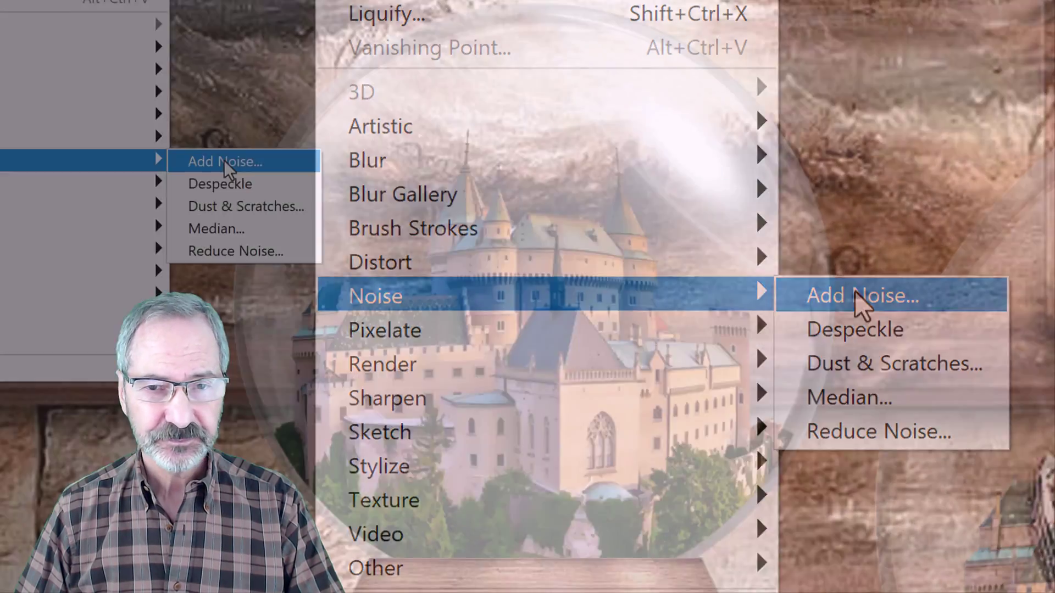
{"action": "left_click", "coordinate": [857, 299]}
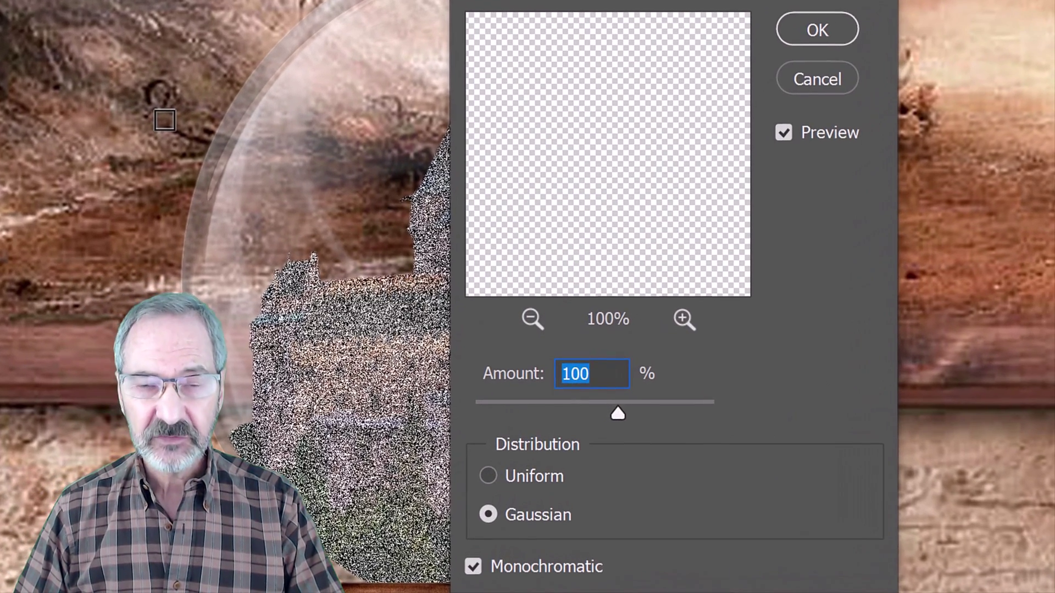
{"action": "type", "text": "8"}
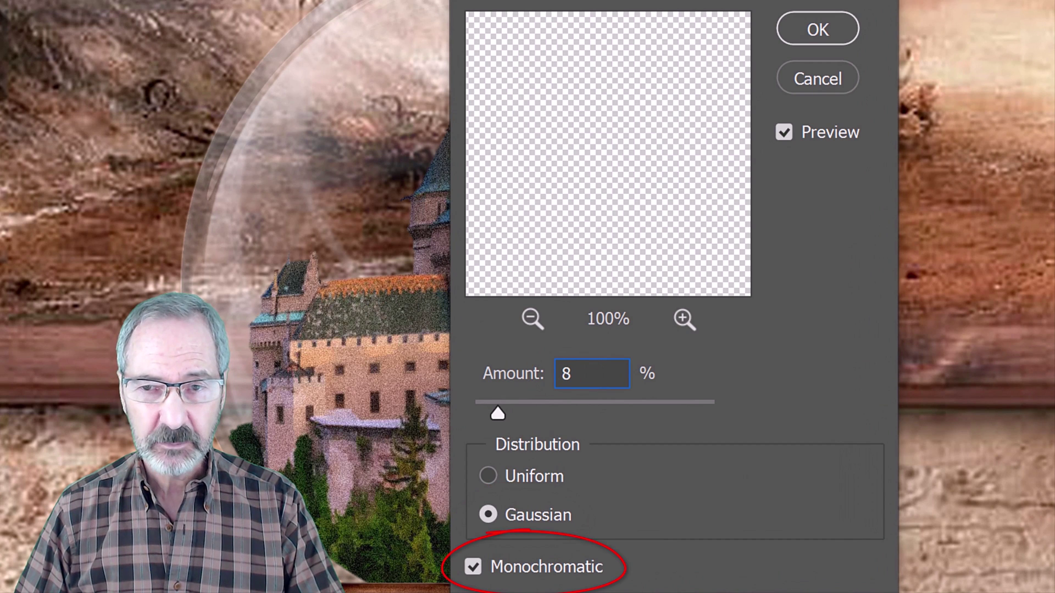
{"action": "left_click", "coordinate": [825, 24]}
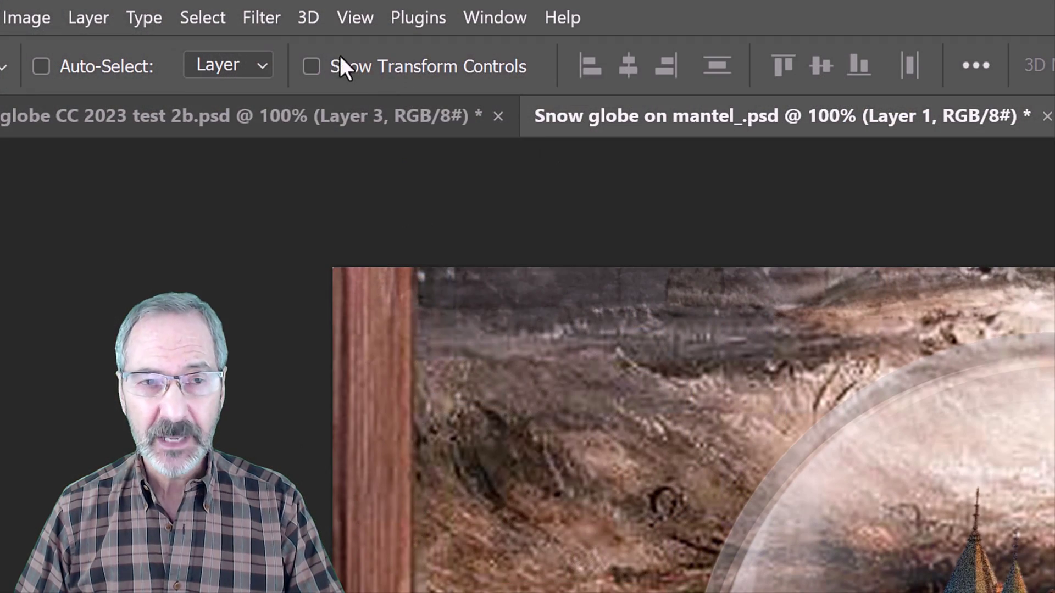
Step: Apply a Gaussian Blur filter to the castle
{"action": "left_click", "coordinate": [259, 16]}
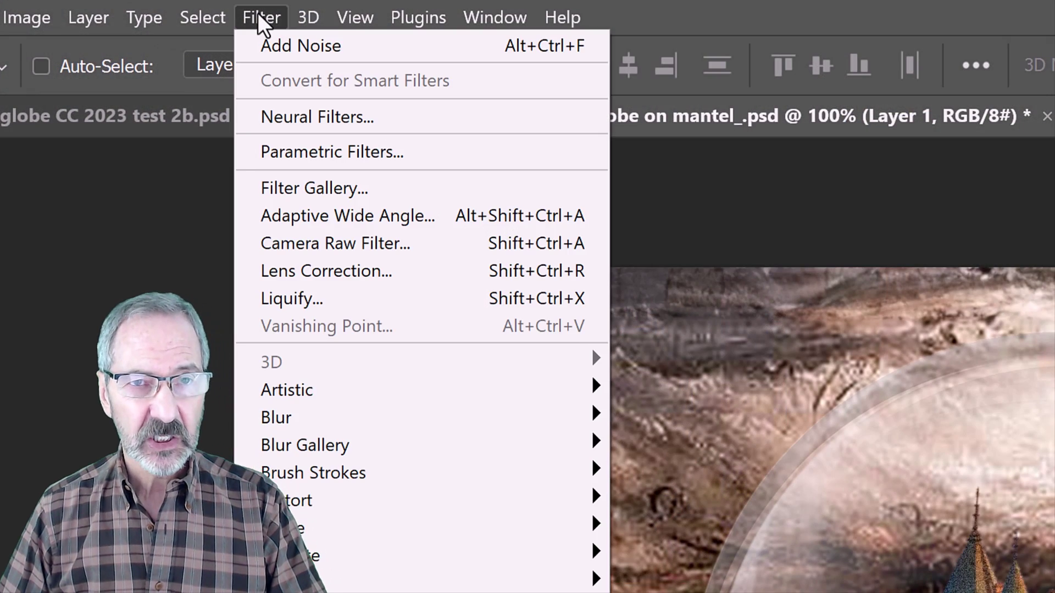
{"action": "mouse_move", "coordinate": [295, 423]}
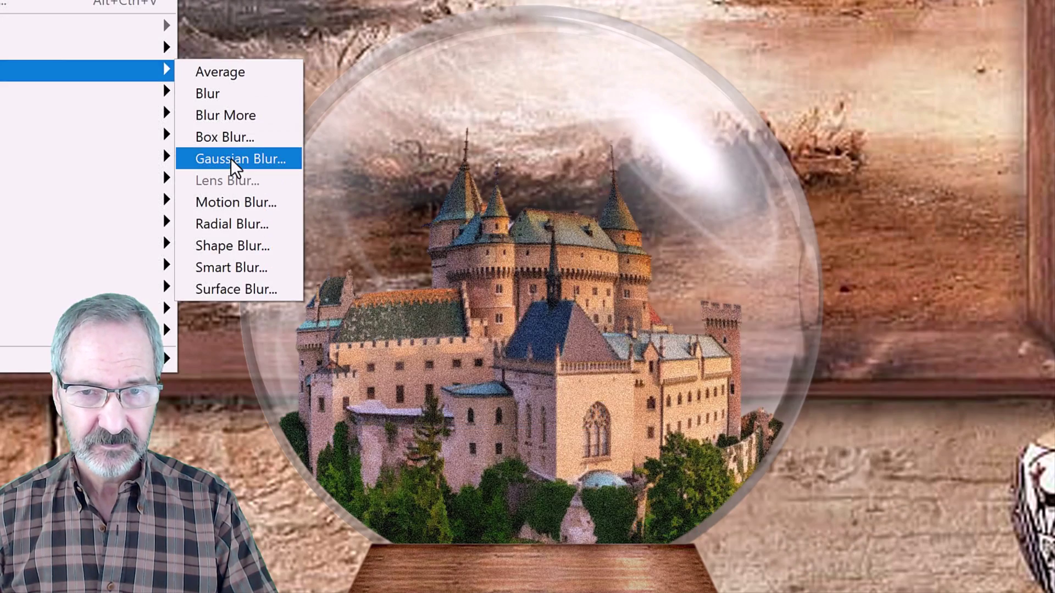
{"action": "left_click", "coordinate": [653, 528]}
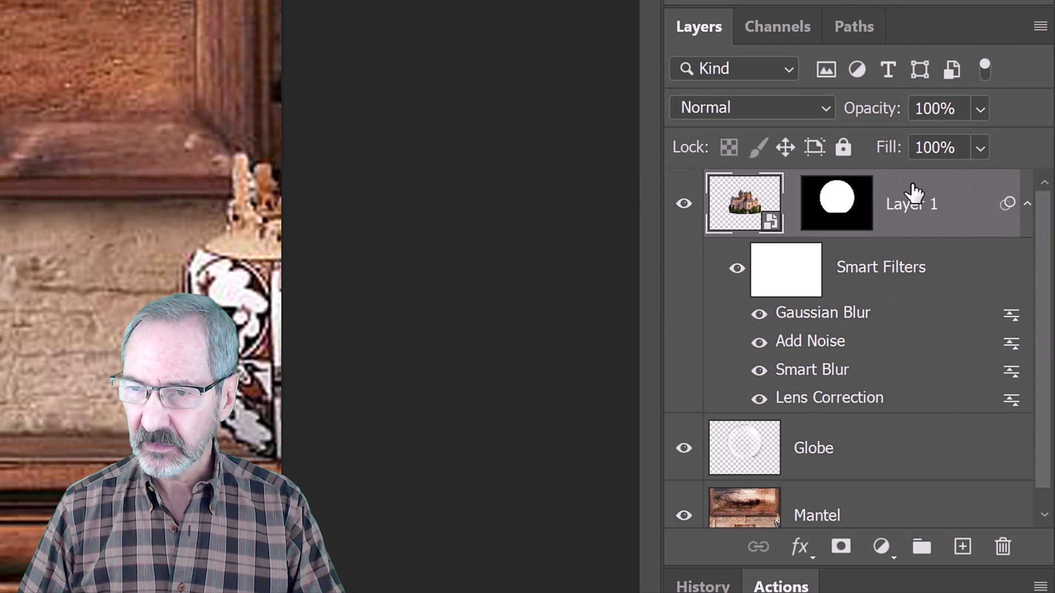
Step: Collapse the castle's smart filter list and add an Exposure adjustment layer
{"action": "left_click", "coordinate": [1027, 205]}
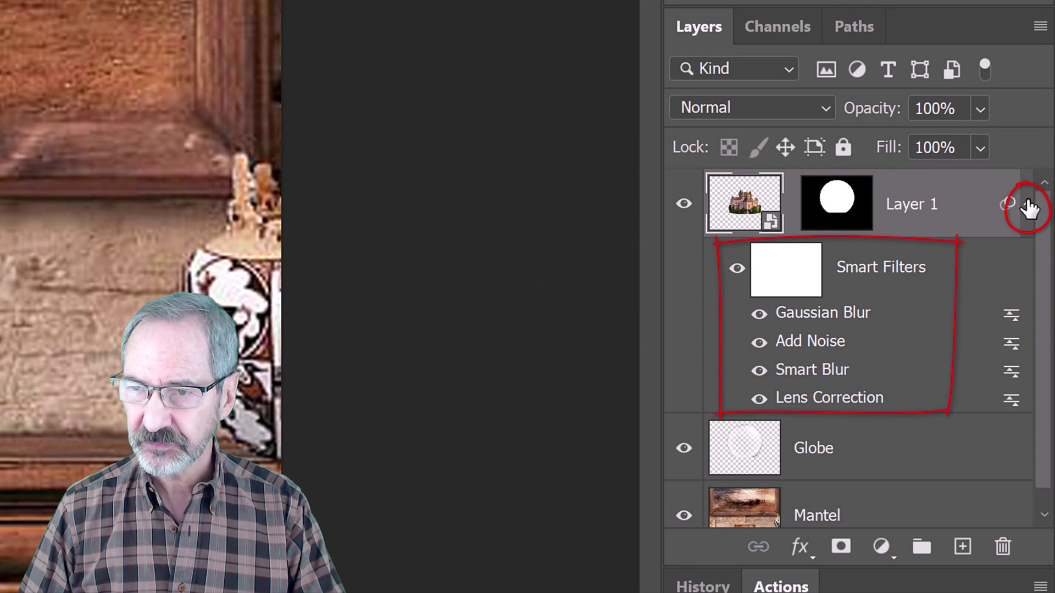
{"action": "left_click", "coordinate": [1027, 206]}
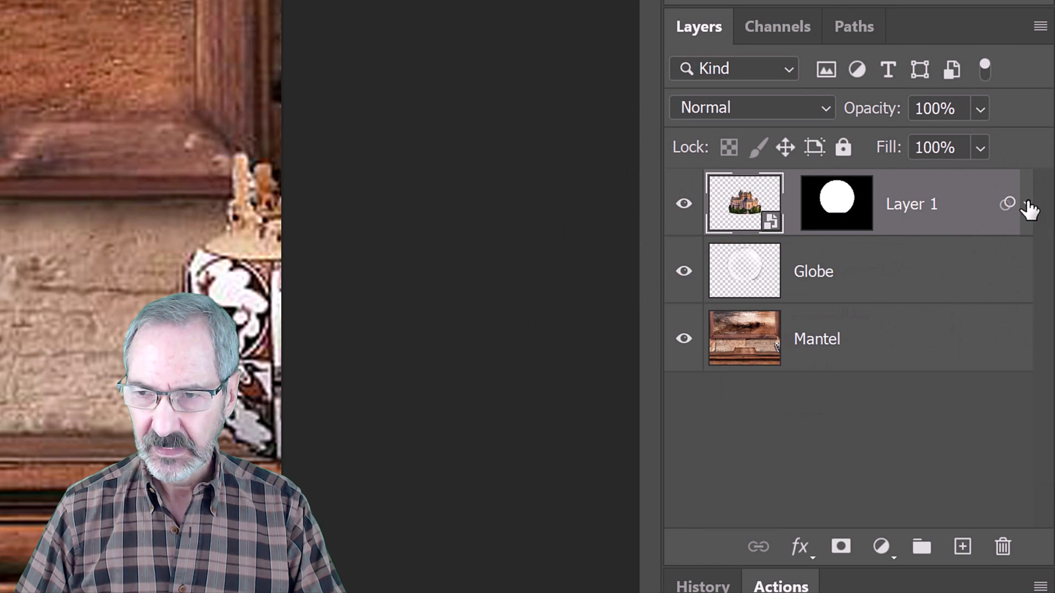
{"action": "left_click", "coordinate": [879, 548]}
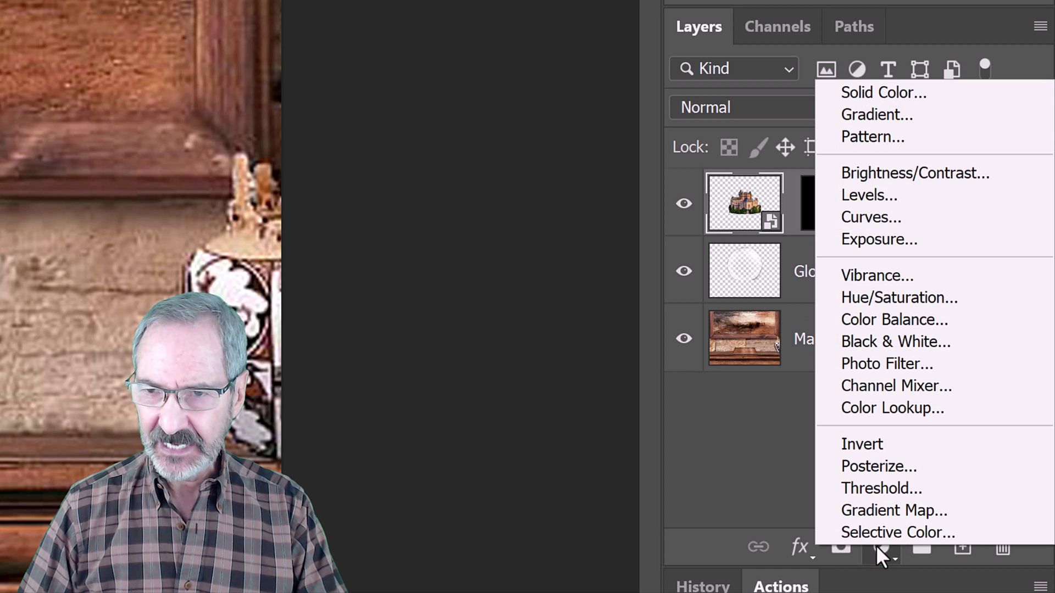
{"action": "left_click", "coordinate": [873, 239]}
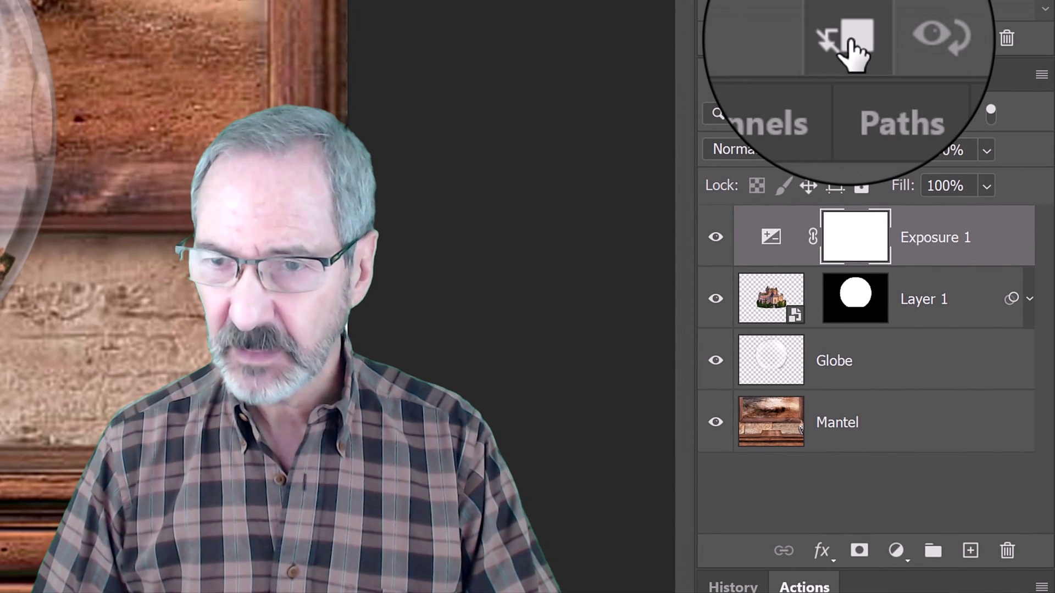
Step: Clip the Exposure layer to the castle and set exposure +0.5, gamma 0.8
{"action": "left_click", "coordinate": [848, 40]}
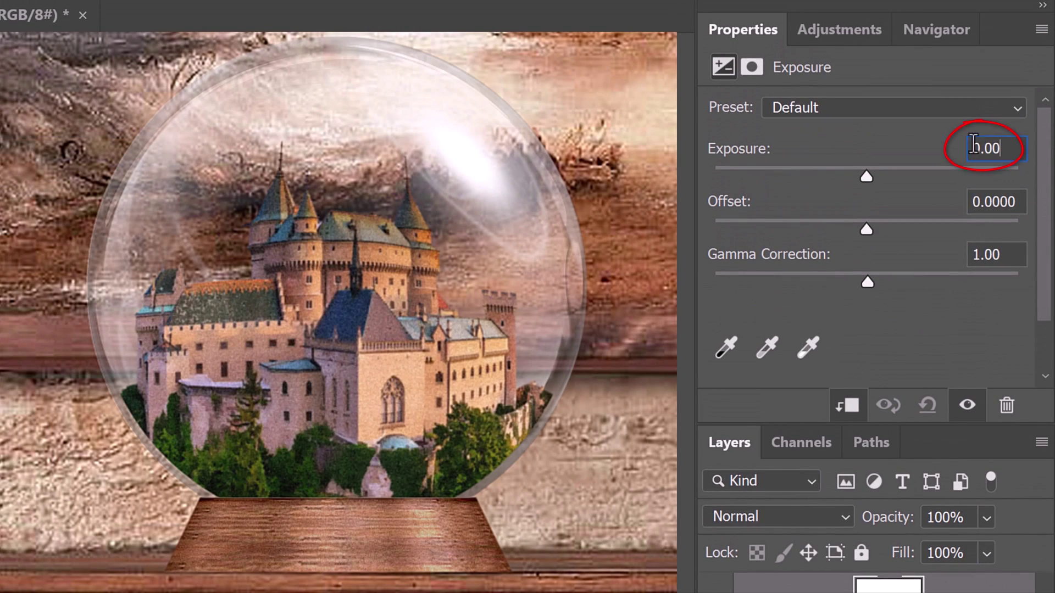
{"action": "type", "text": ".5"}
{"action": "left_click", "coordinate": [1014, 254]}
{"action": "type", "text": ".8"}
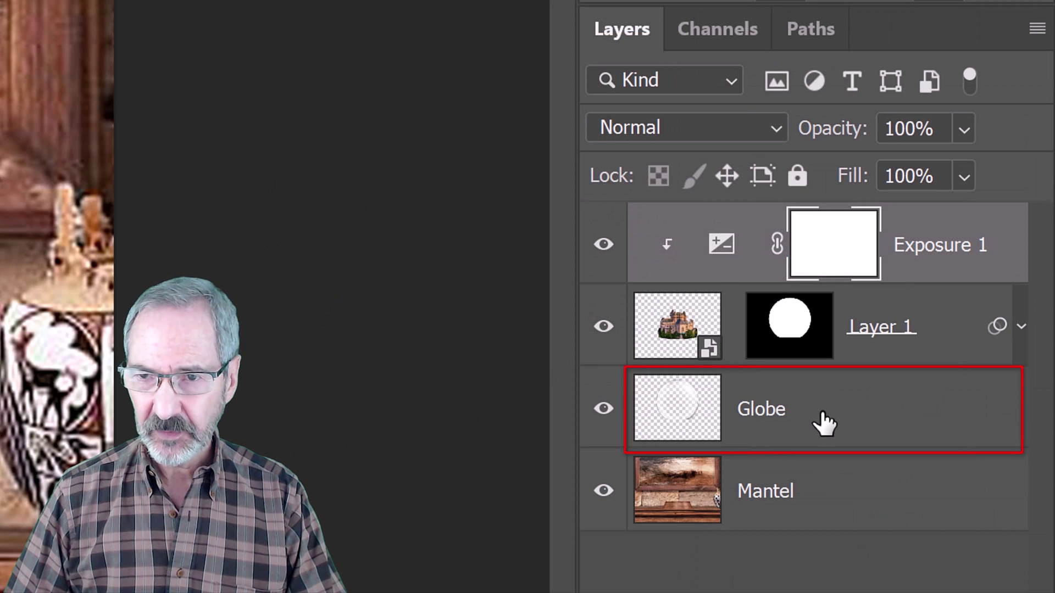
Step: Move the Globe layer to the top, select Mantel, and hide the castle layer
{"action": "left_click", "coordinate": [824, 423]}
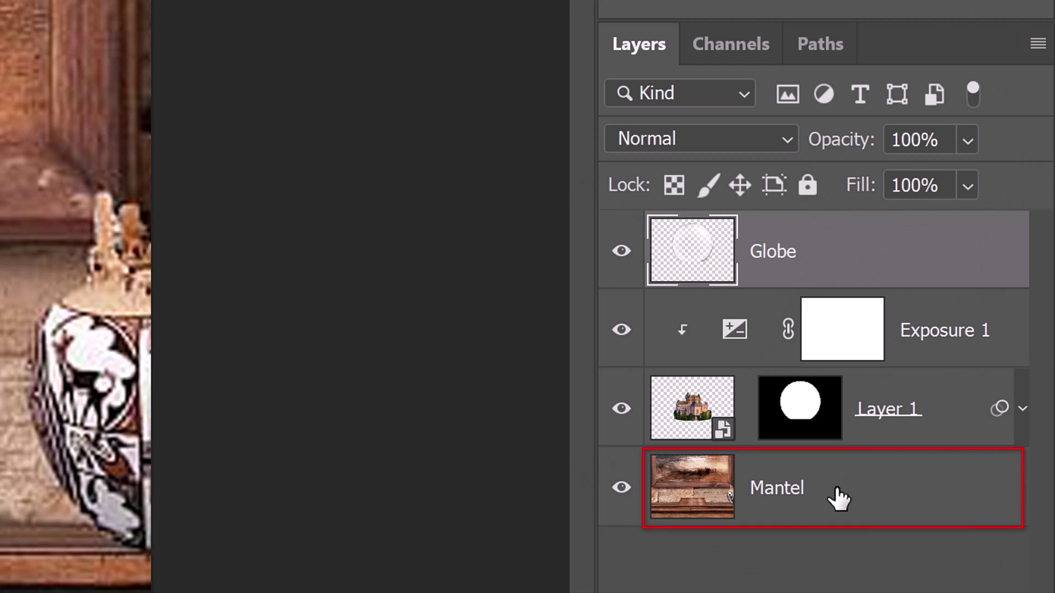
{"action": "left_click", "coordinate": [839, 499]}
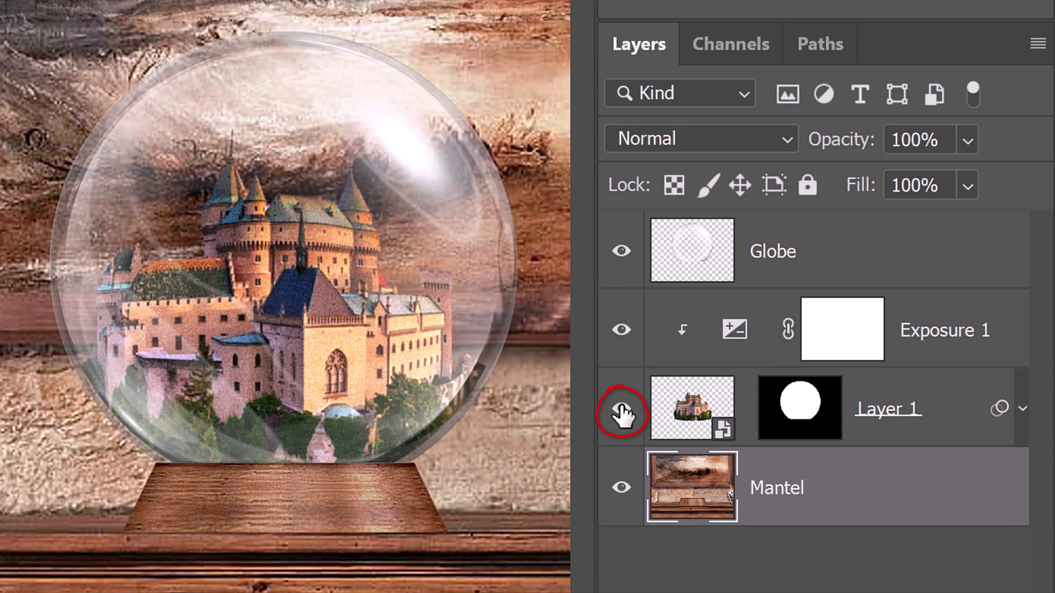
{"action": "left_click", "coordinate": [622, 411]}
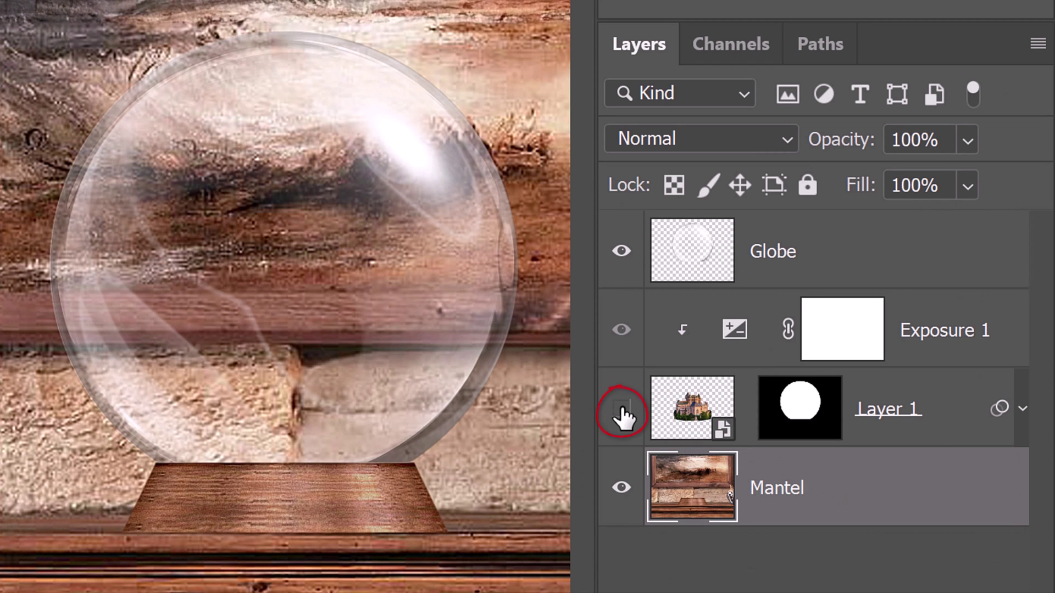
Step: Copy the globe-shaped mantel area to Layer 2 and convert it to a smart object
{"action": "left_click", "coordinate": [720, 48]}
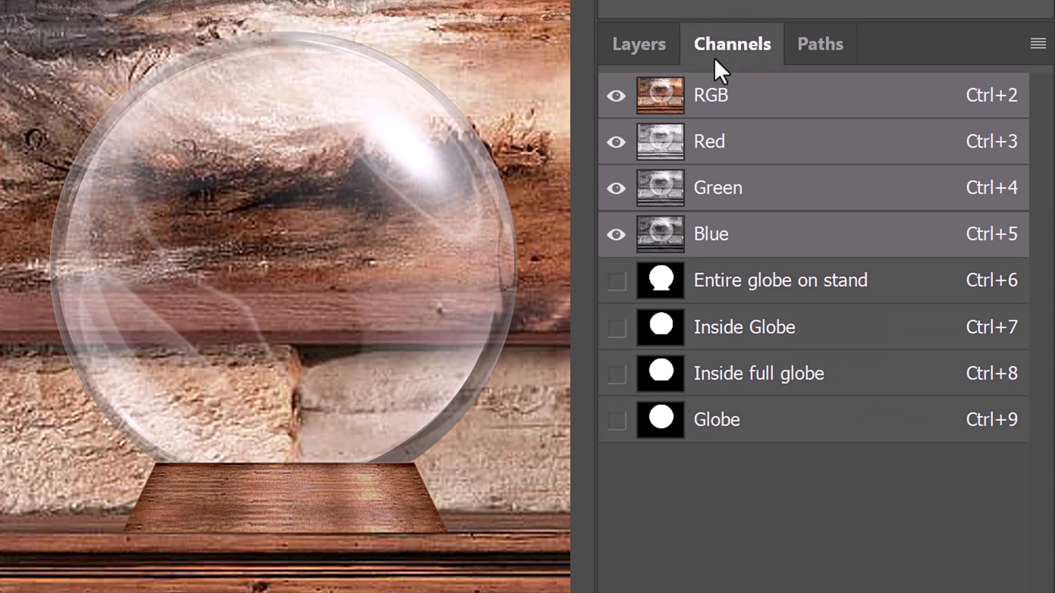
{"action": "left_click", "coordinate": [661, 421], "text": "ctrl"}
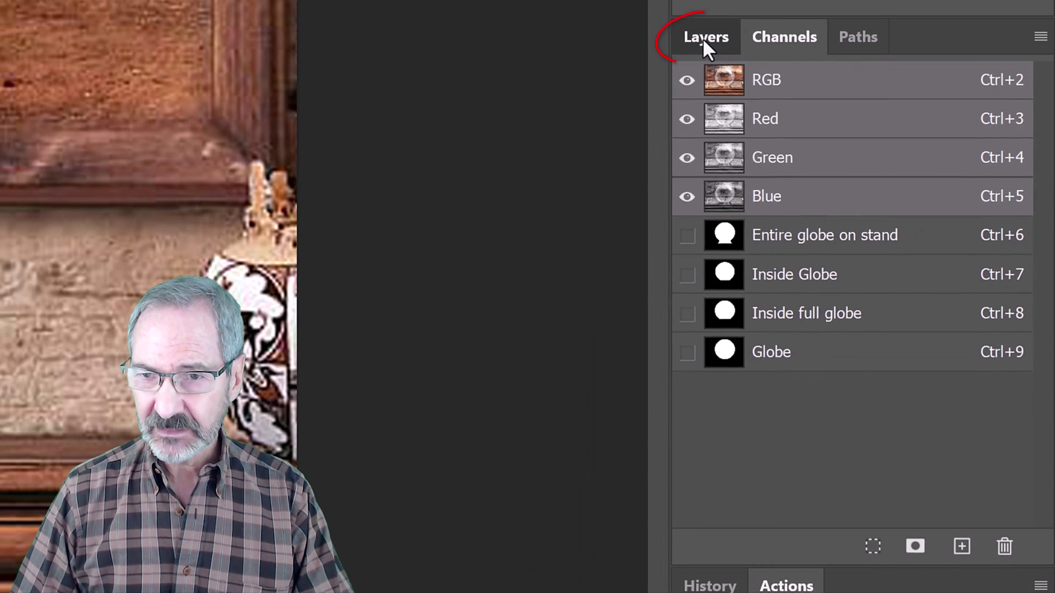
{"action": "left_click", "coordinate": [639, 44]}
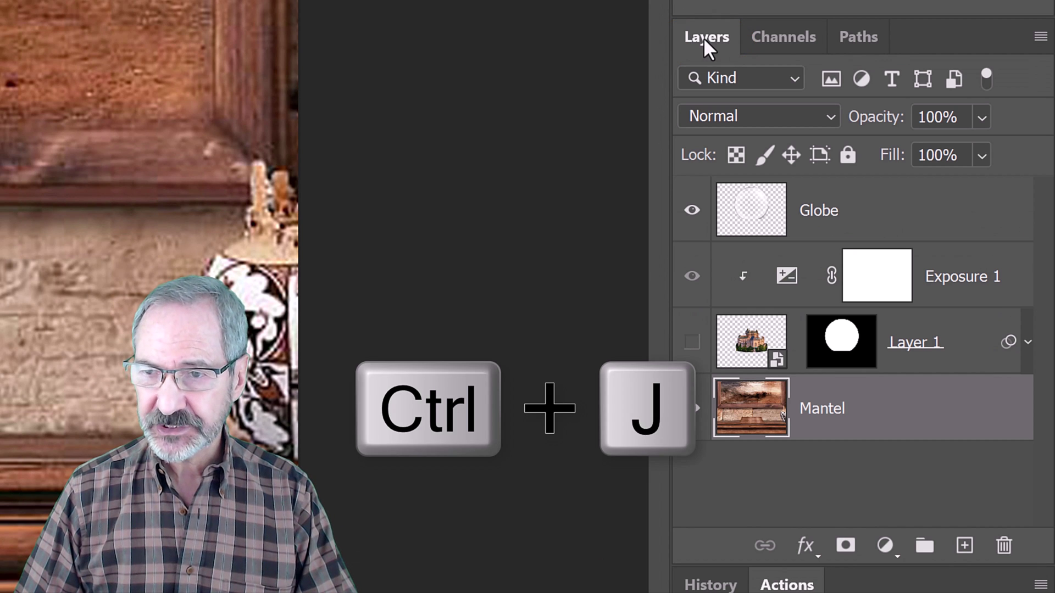
{"action": "key", "text": "ctrl+j"}
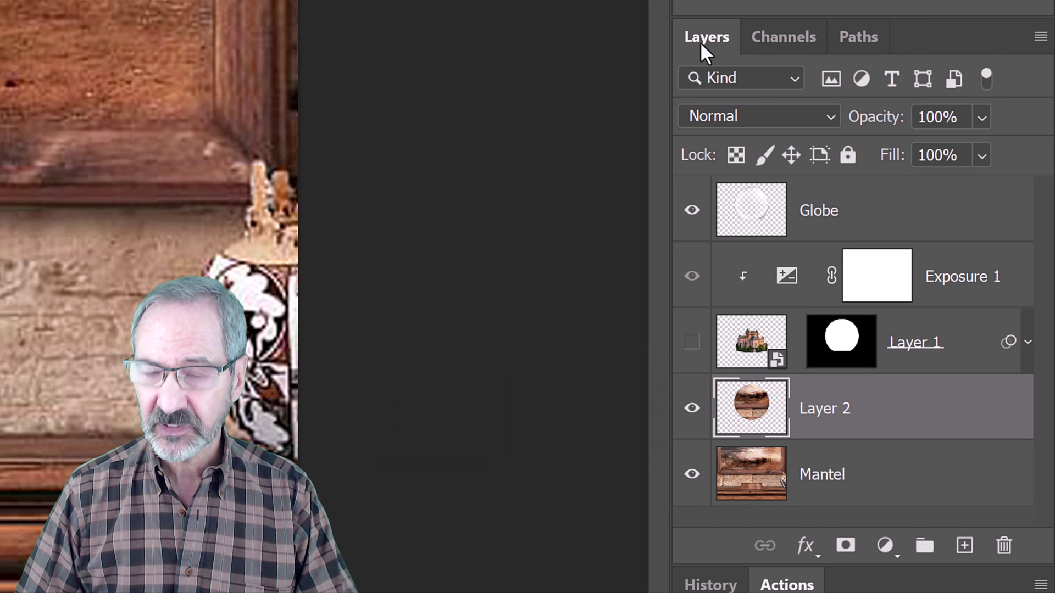
{"action": "left_click", "coordinate": [1040, 37]}
{"action": "left_click", "coordinate": [851, 356]}
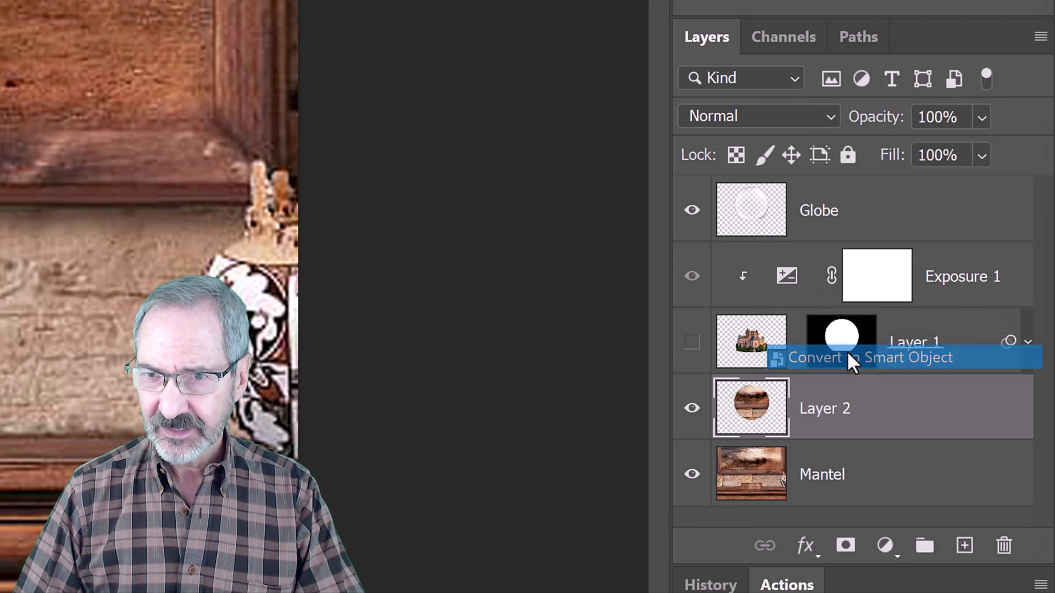
Step: Inside Layer 2's contents, duplicate the layer and give the copy an unlinked circular mask
{"action": "double_click", "coordinate": [760, 418]}
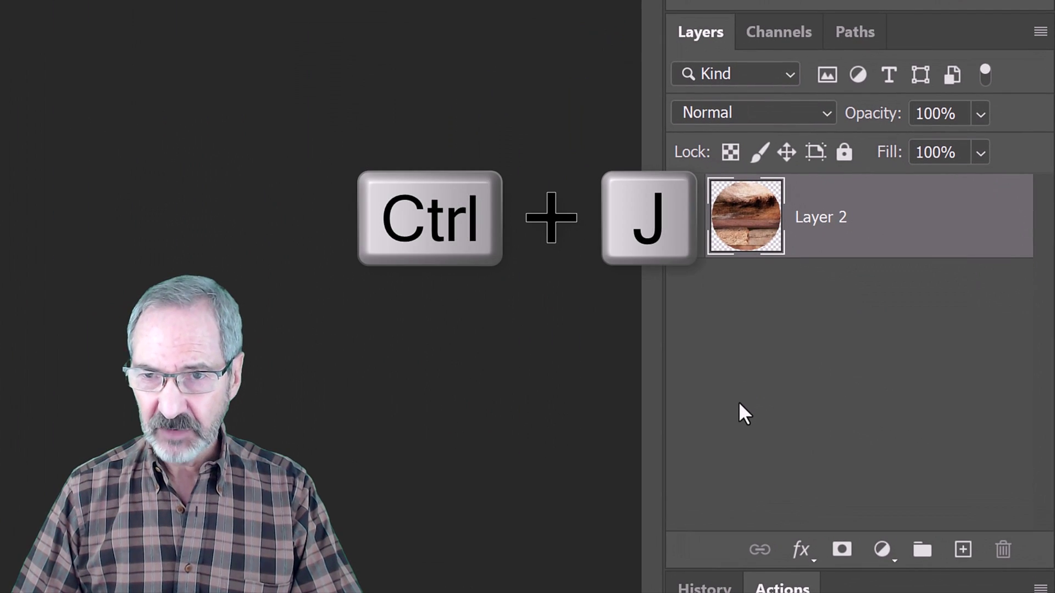
{"action": "key", "text": "ctrl+j"}
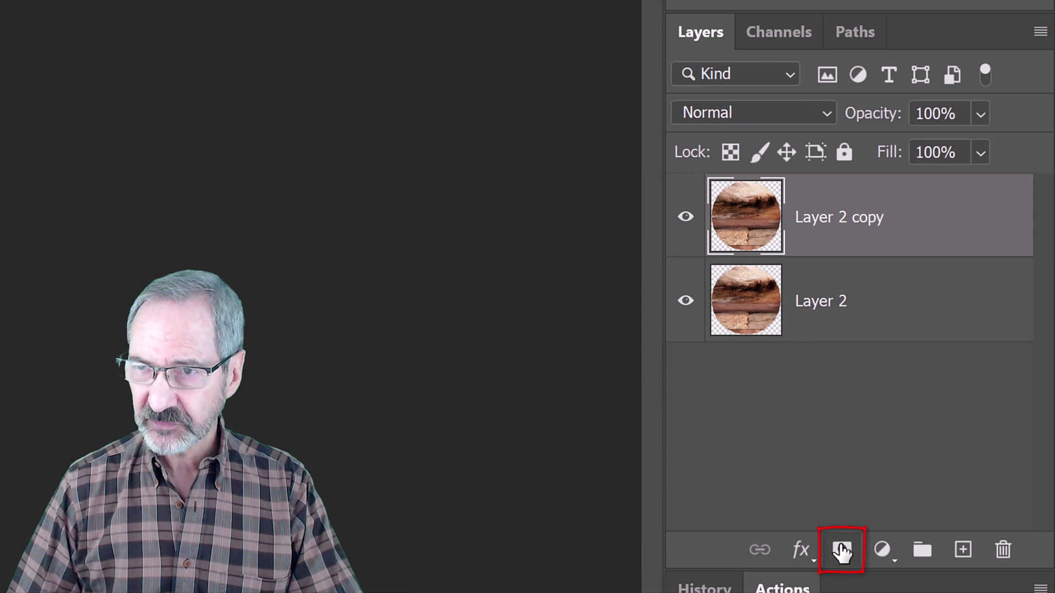
{"action": "left_click", "coordinate": [841, 551]}
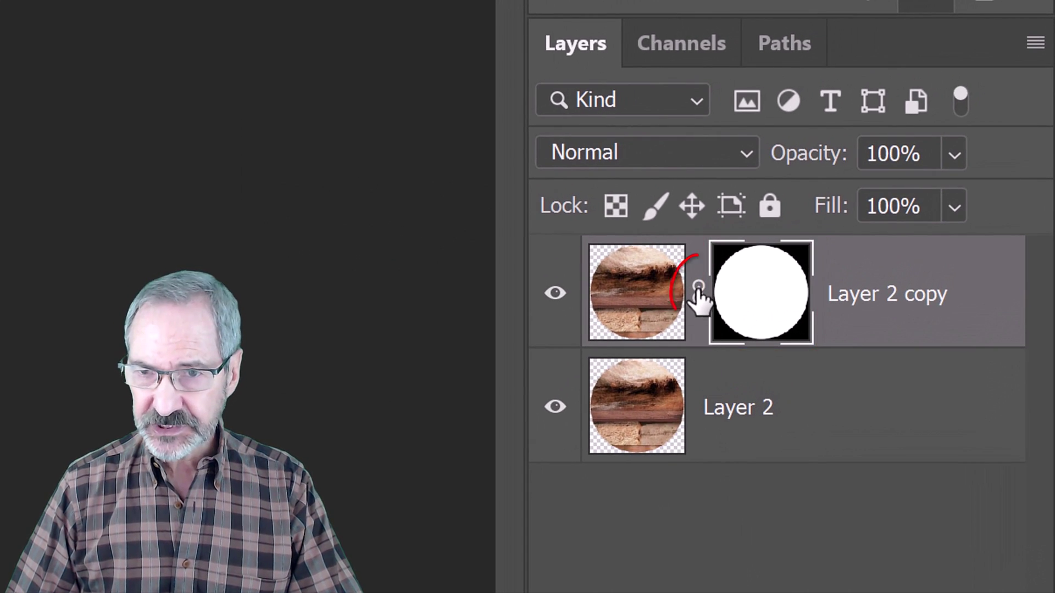
{"action": "left_click", "coordinate": [699, 290]}
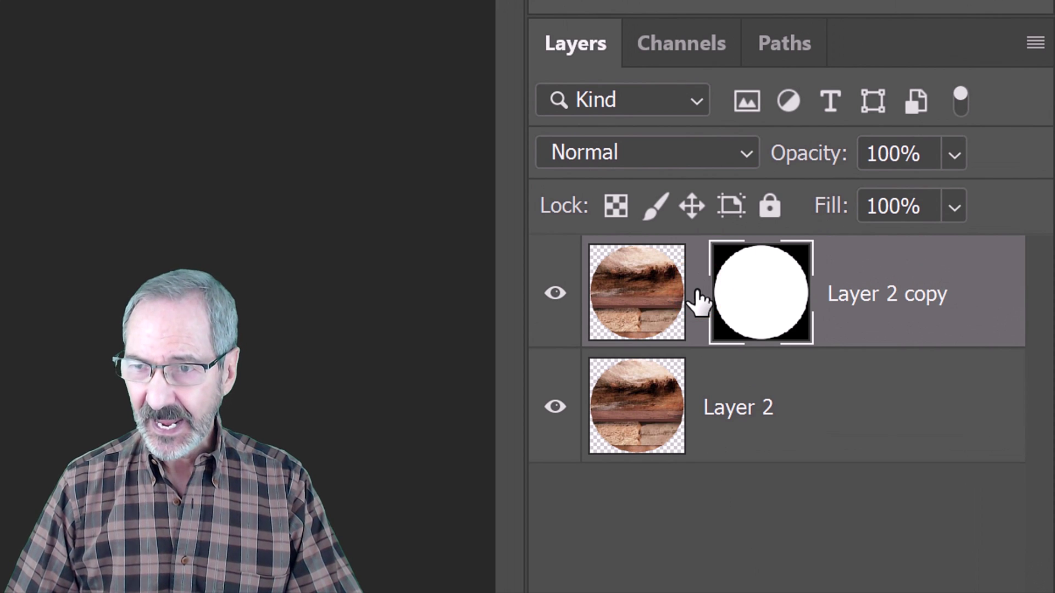
{"action": "left_click", "coordinate": [639, 291]}
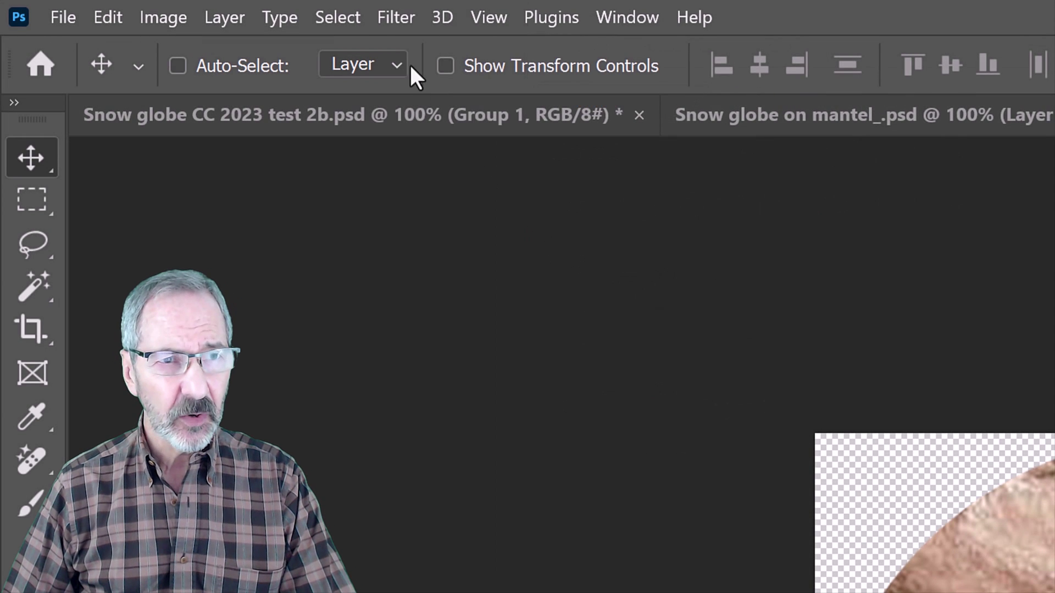
Step: Blur Layer 2 copy with a 10-pixel Gaussian Blur
{"action": "left_click", "coordinate": [396, 17]}
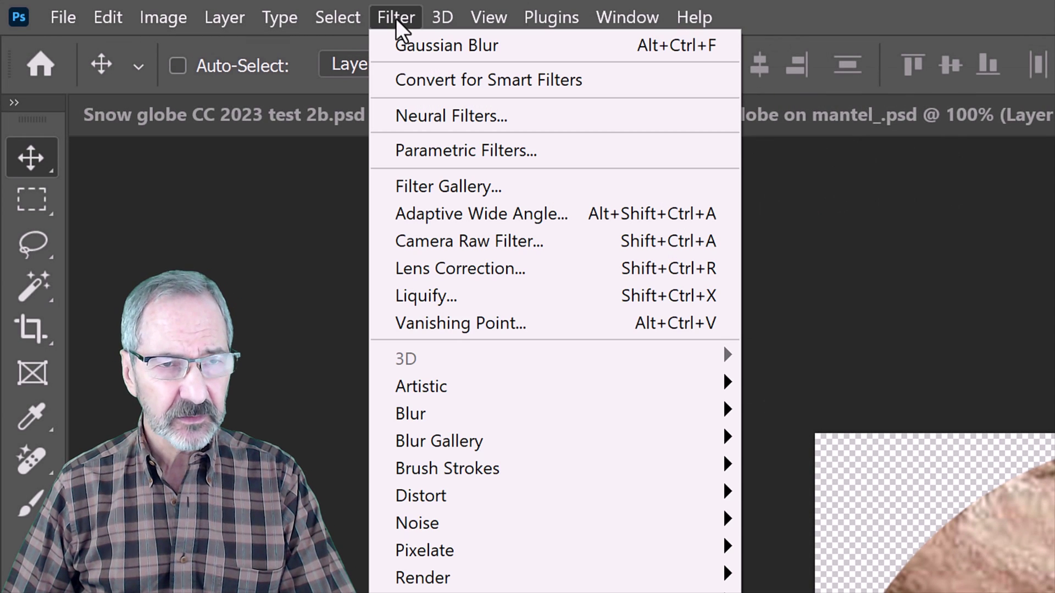
{"action": "mouse_move", "coordinate": [414, 422]}
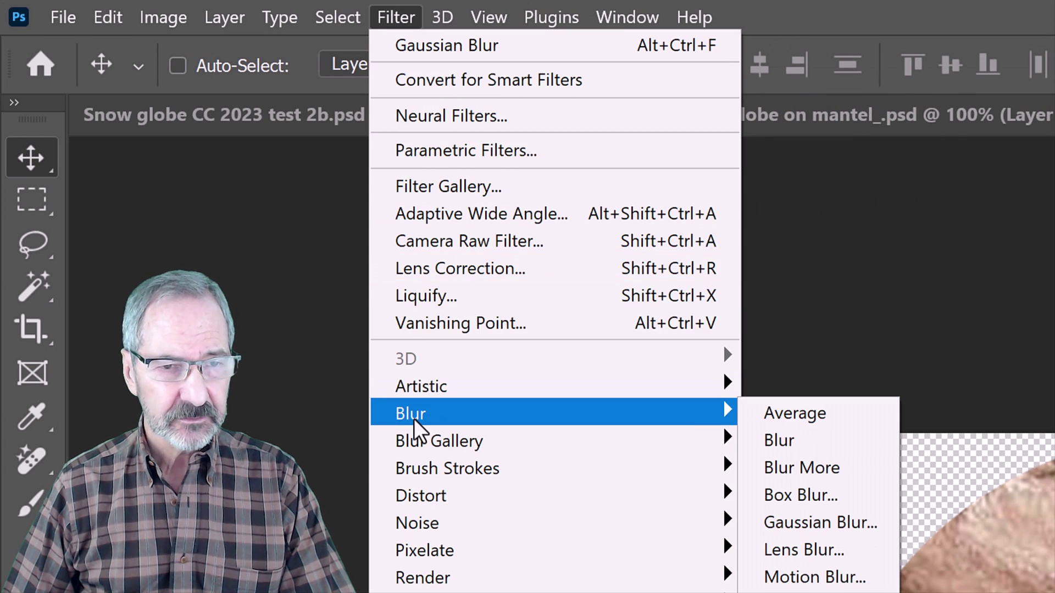
{"action": "left_click", "coordinate": [805, 525]}
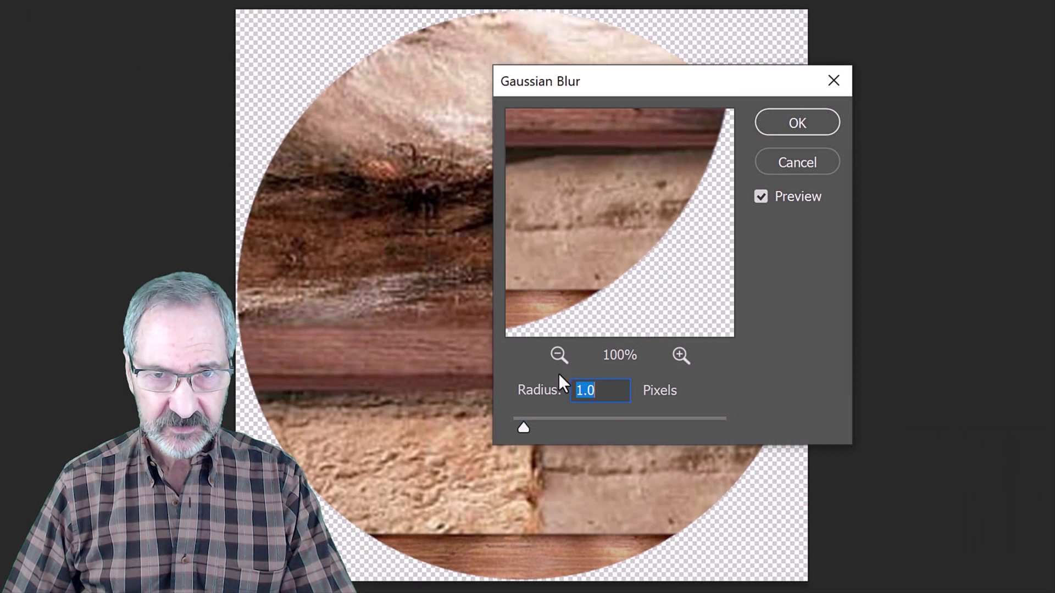
{"action": "type", "text": "10"}
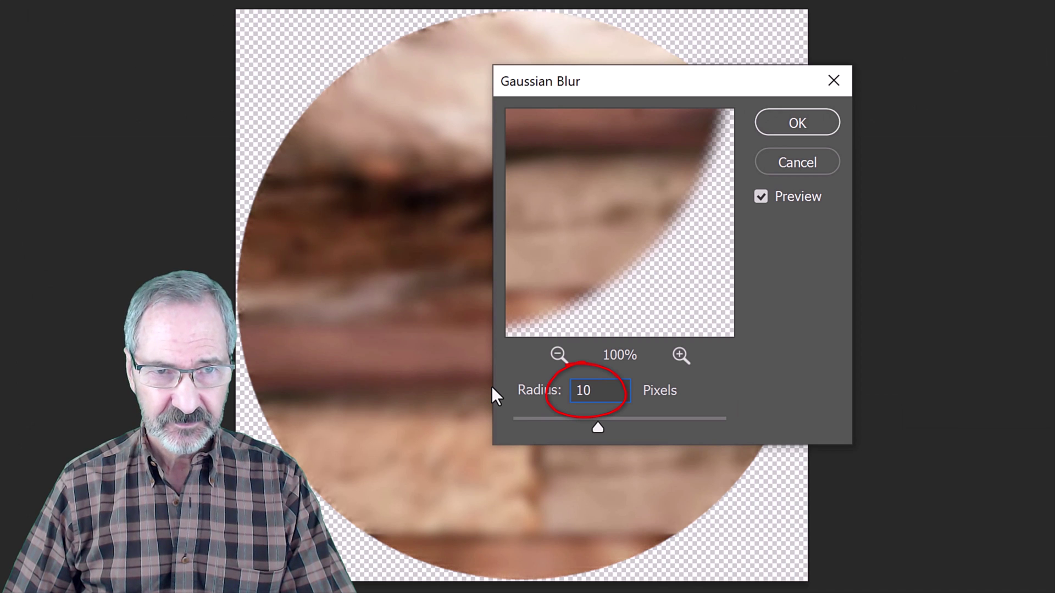
{"action": "key", "text": "Return"}
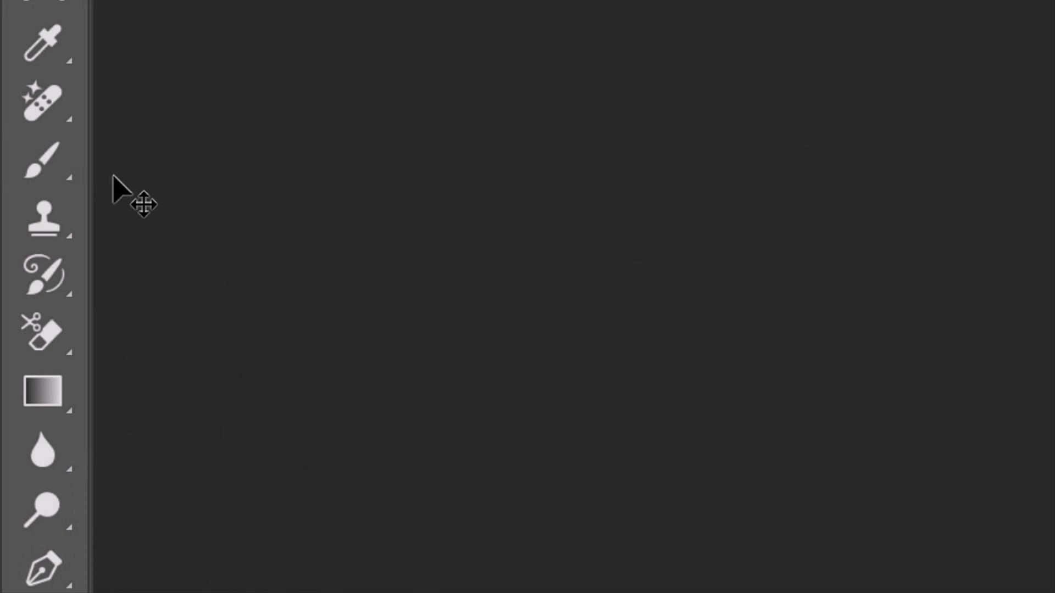
Step: Set up a very large black Soft Round brush at 0% hardness for the mask
{"action": "left_click", "coordinate": [49, 165]}
{"action": "right_click", "coordinate": [44, 160]}
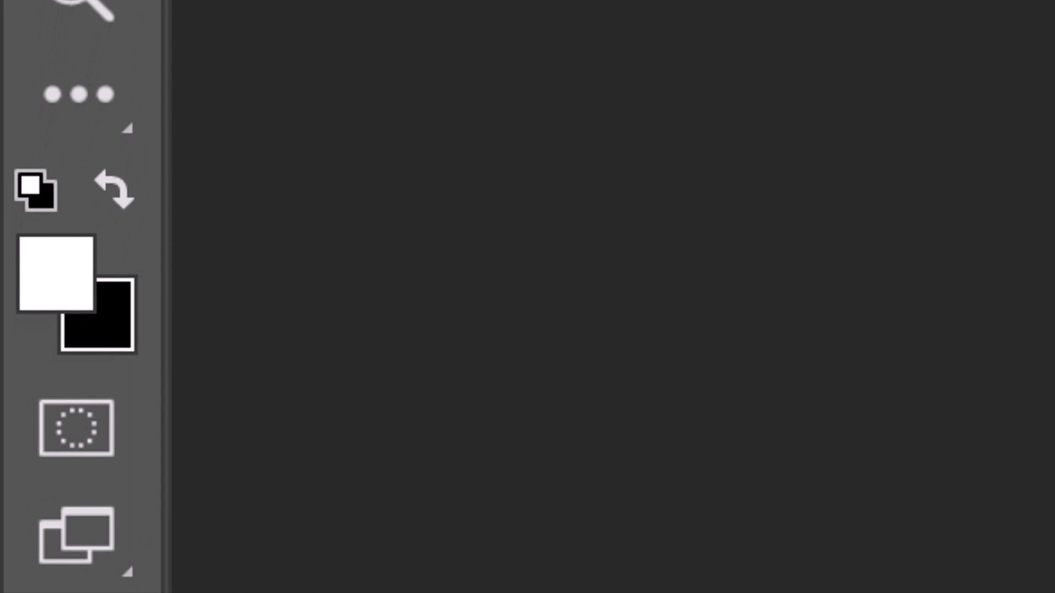
{"action": "key", "text": "x"}
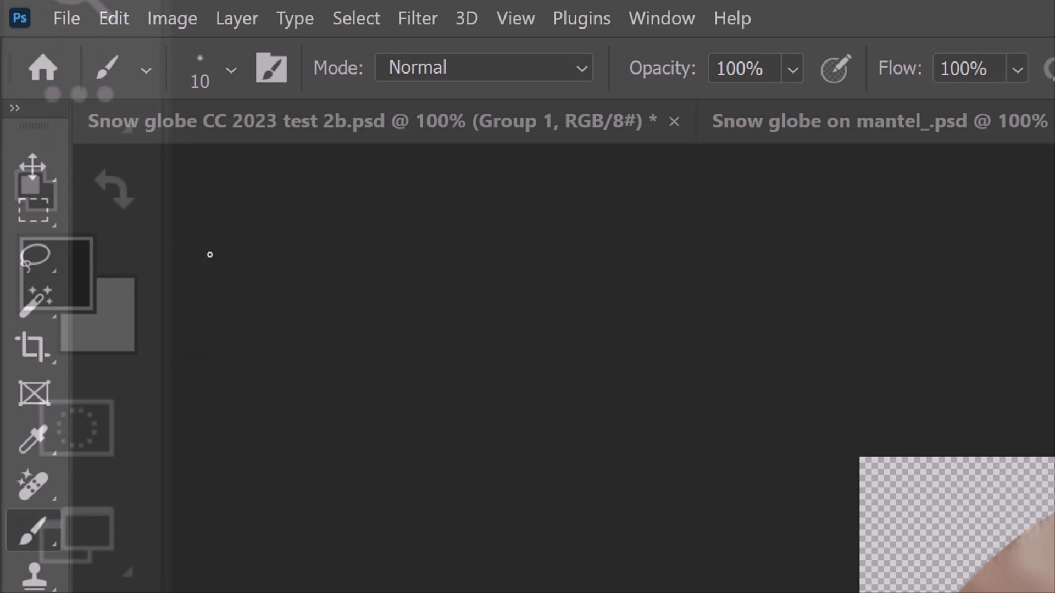
{"action": "left_click", "coordinate": [228, 67]}
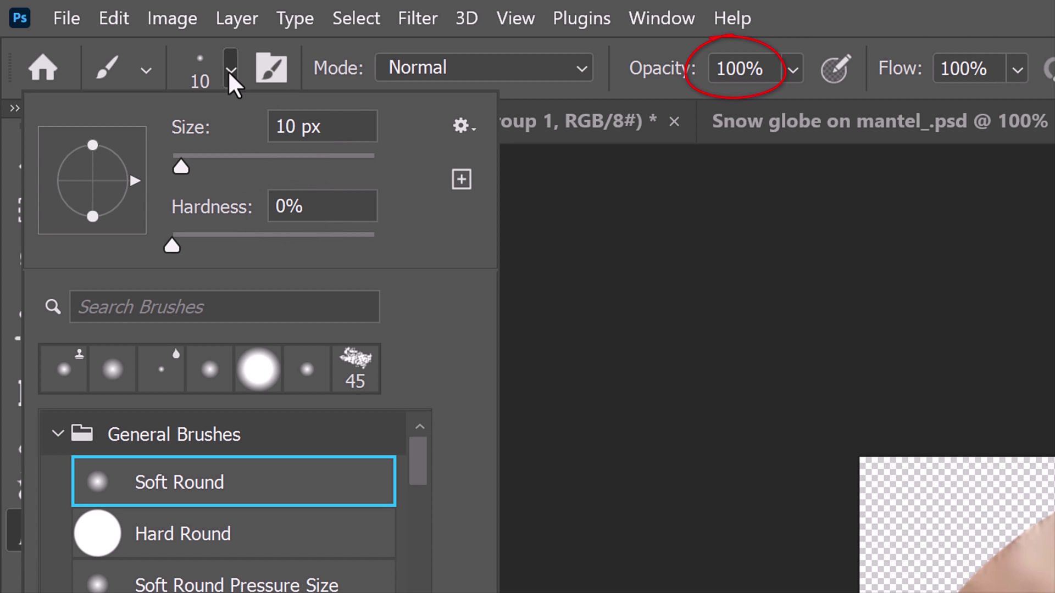
{"action": "left_click", "coordinate": [227, 71]}
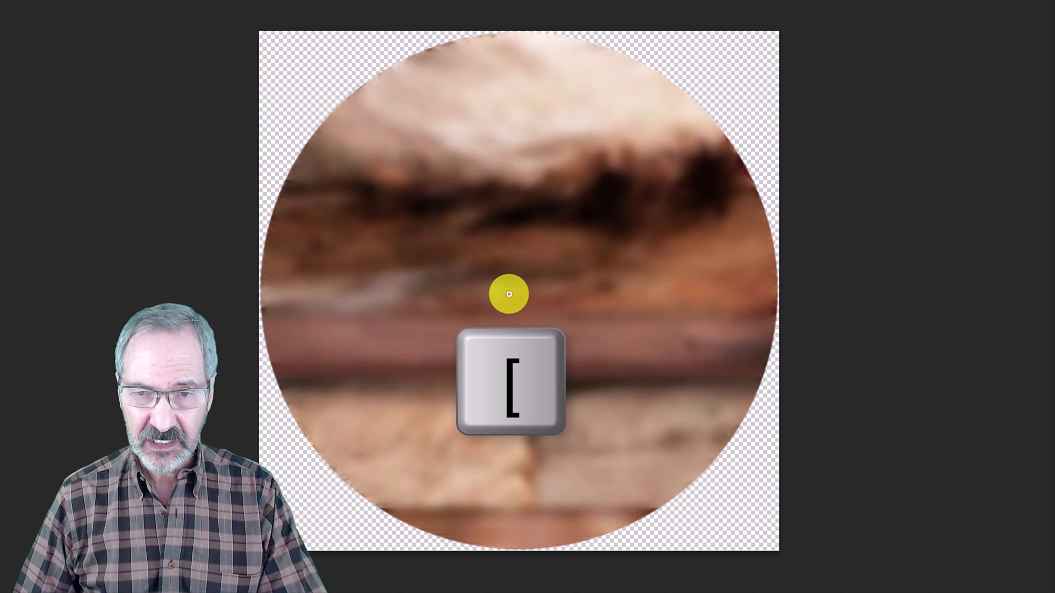
{"action": "left_click_drag", "start_coordinate": [525, 288], "coordinate": [516, 294]}
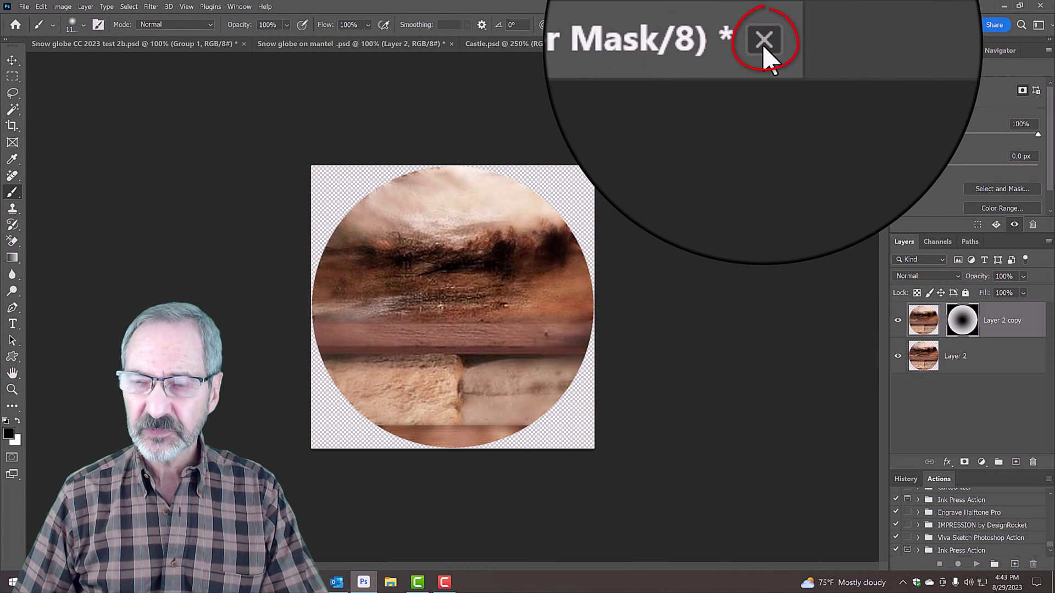
Step: Save and close Layer 2.psb, then apply a -100 Spherize to pinch the mantel image inward
{"action": "left_click", "coordinate": [762, 44]}
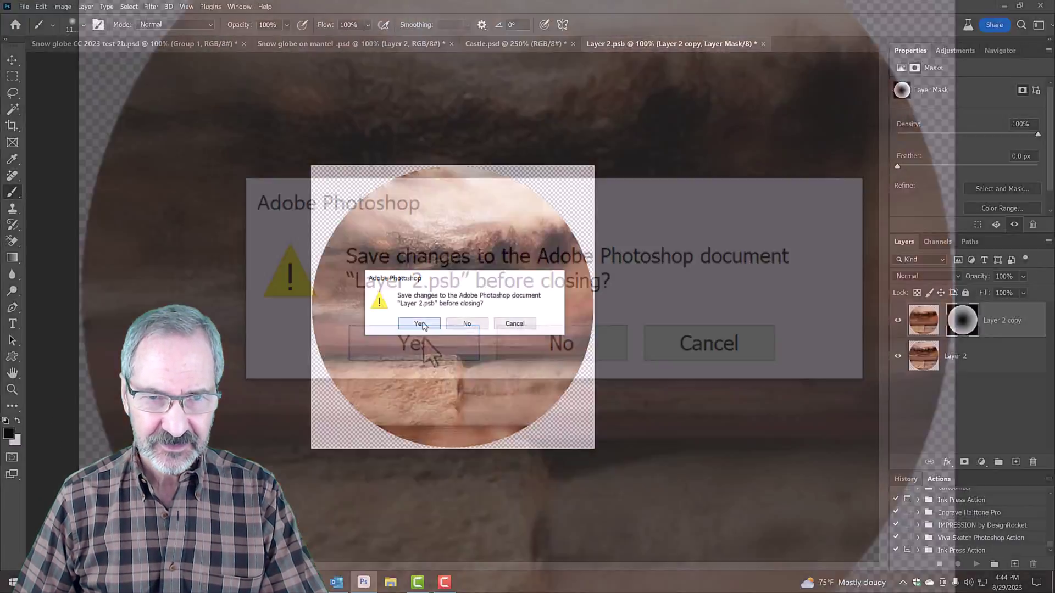
{"action": "left_click", "coordinate": [423, 337]}
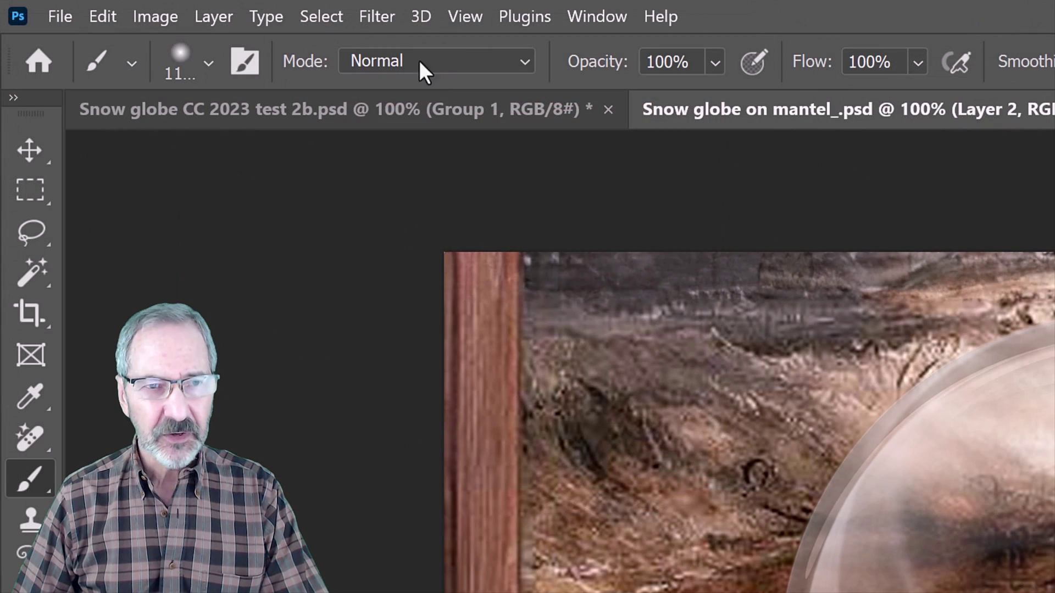
{"action": "left_click", "coordinate": [149, 7]}
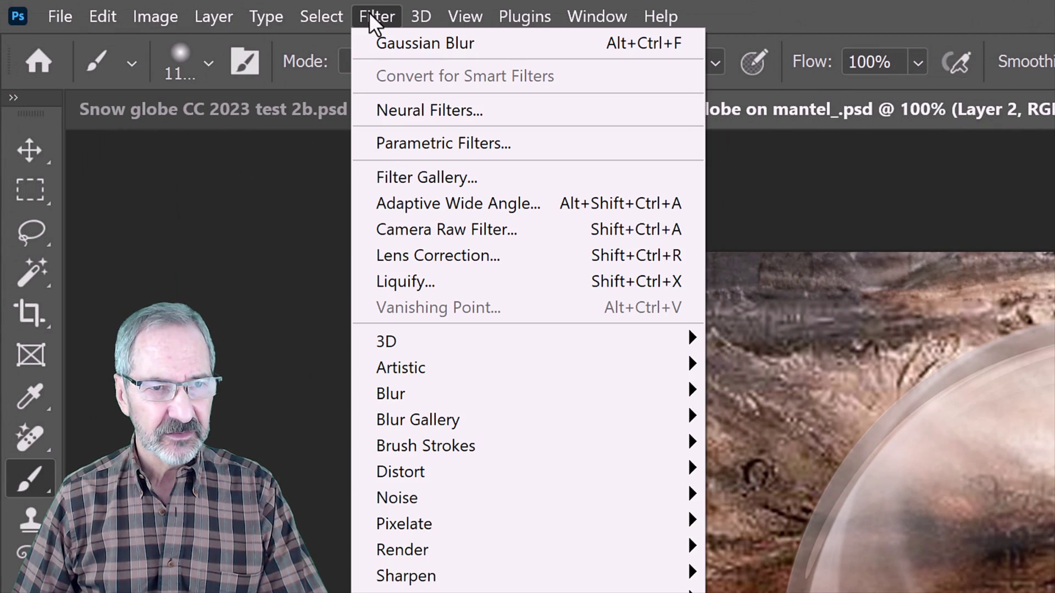
{"action": "mouse_move", "coordinate": [414, 483]}
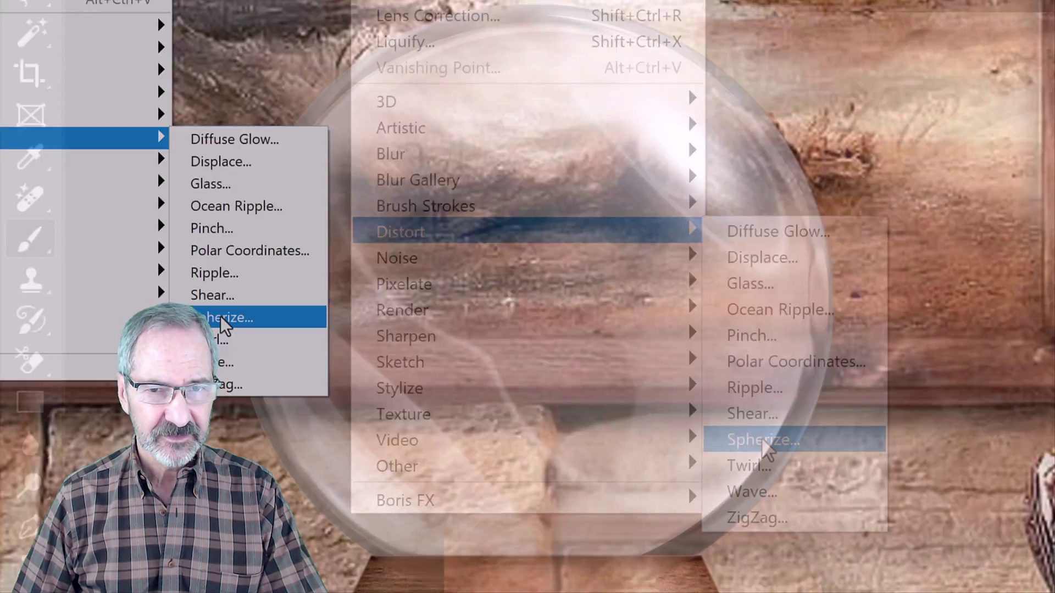
{"action": "left_click", "coordinate": [220, 317]}
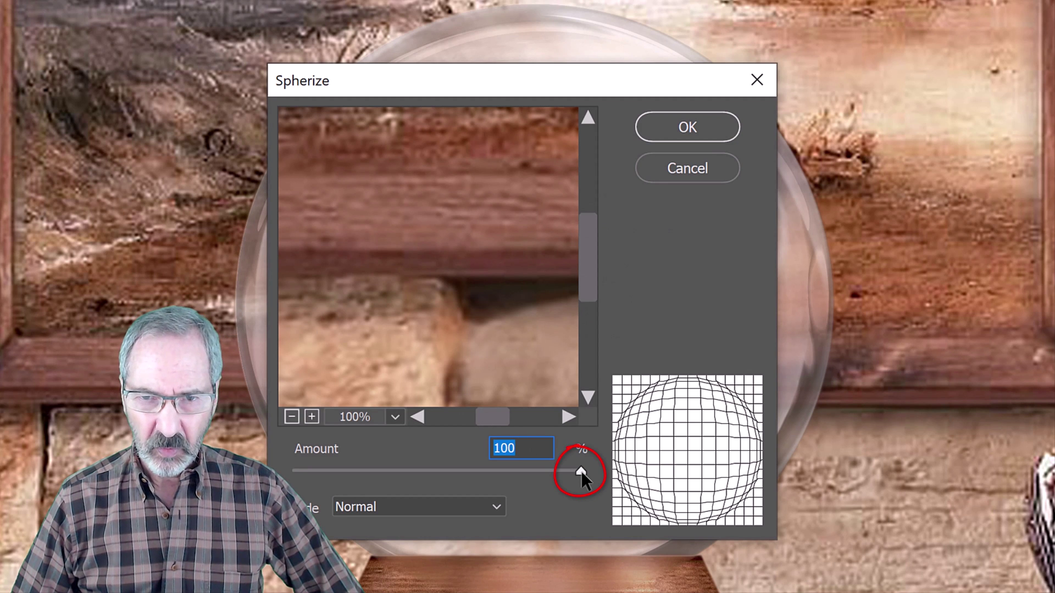
{"action": "left_click_drag", "start_coordinate": [582, 472], "coordinate": [294, 471]}
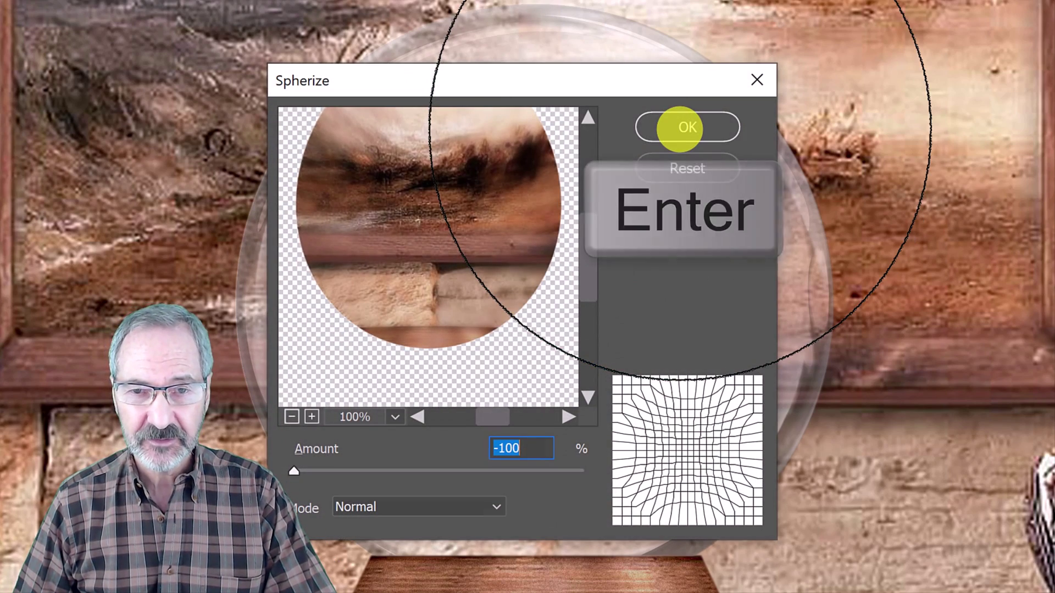
{"action": "key", "text": "Return"}
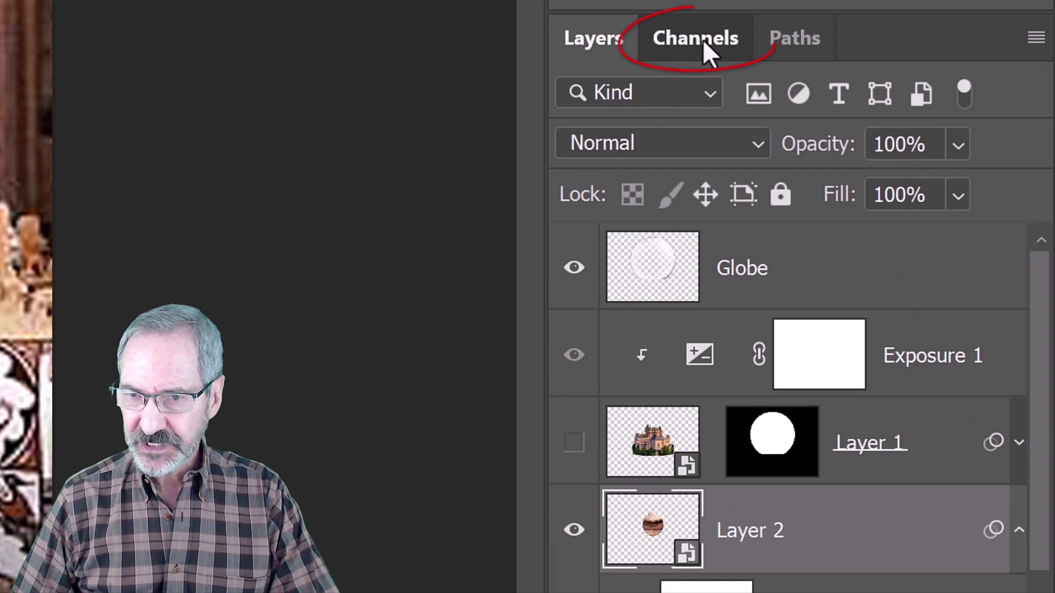
Step: Add a circular globe-shaped layer mask to Layer 2 and target the layer's image thumbnail
{"action": "left_click", "coordinate": [703, 39]}
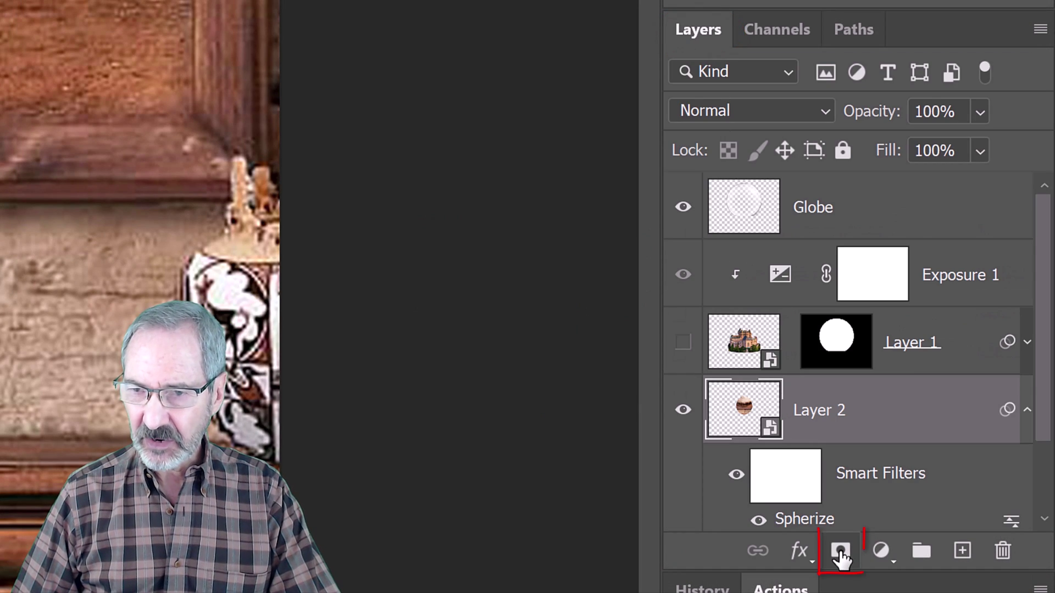
{"action": "left_click", "coordinate": [841, 552]}
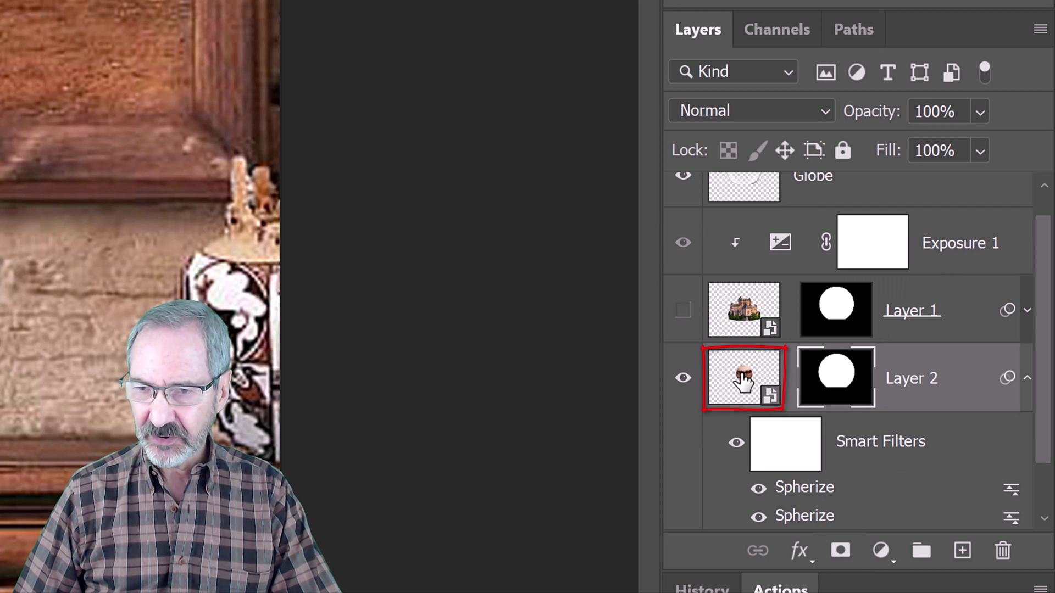
{"action": "left_click", "coordinate": [744, 380]}
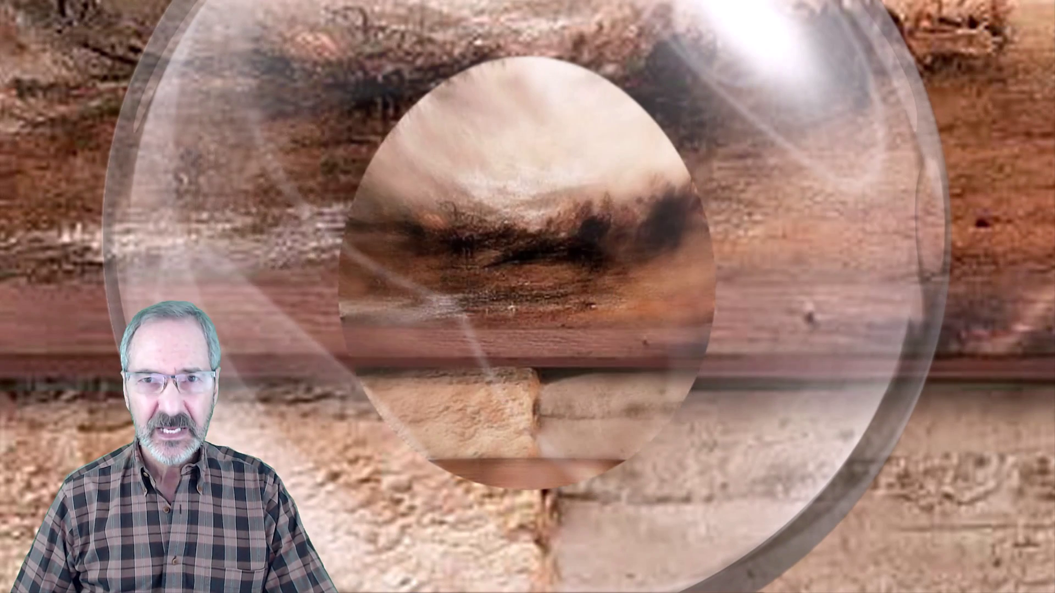
Step: Free Transform the Layer 2 image to 200% width after dismissing the Smart Filters notice
{"action": "key", "text": "ctrl+t"}
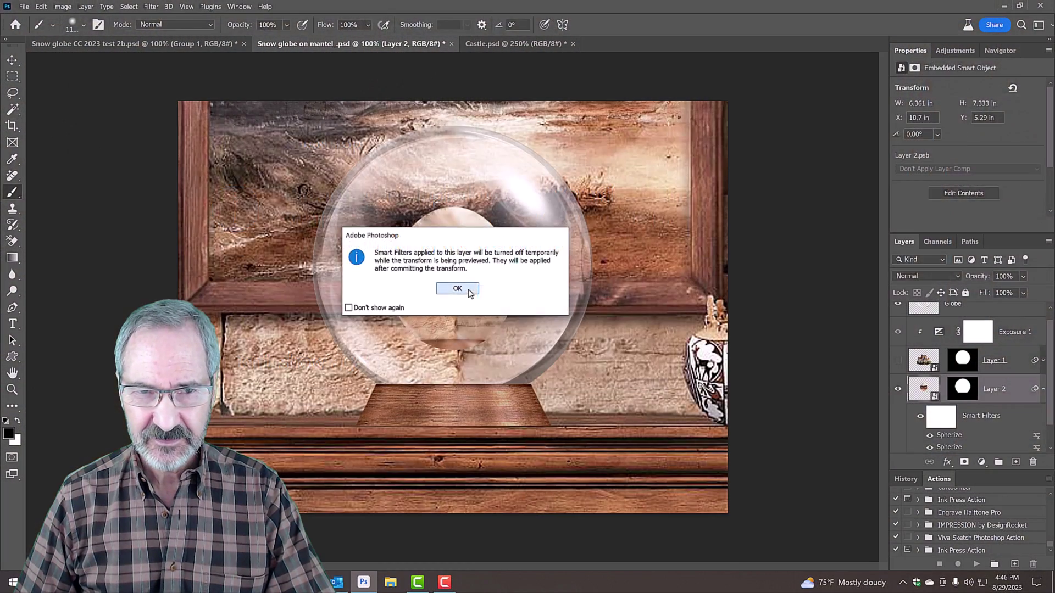
{"action": "left_click", "coordinate": [469, 291]}
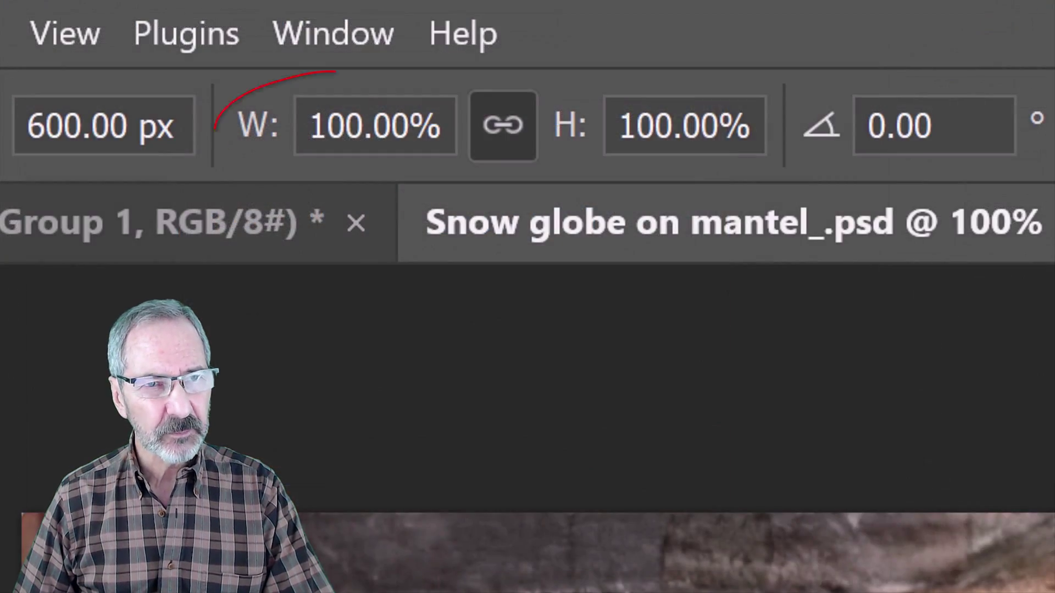
{"action": "double_click", "coordinate": [358, 118]}
{"action": "type", "text": "200"}
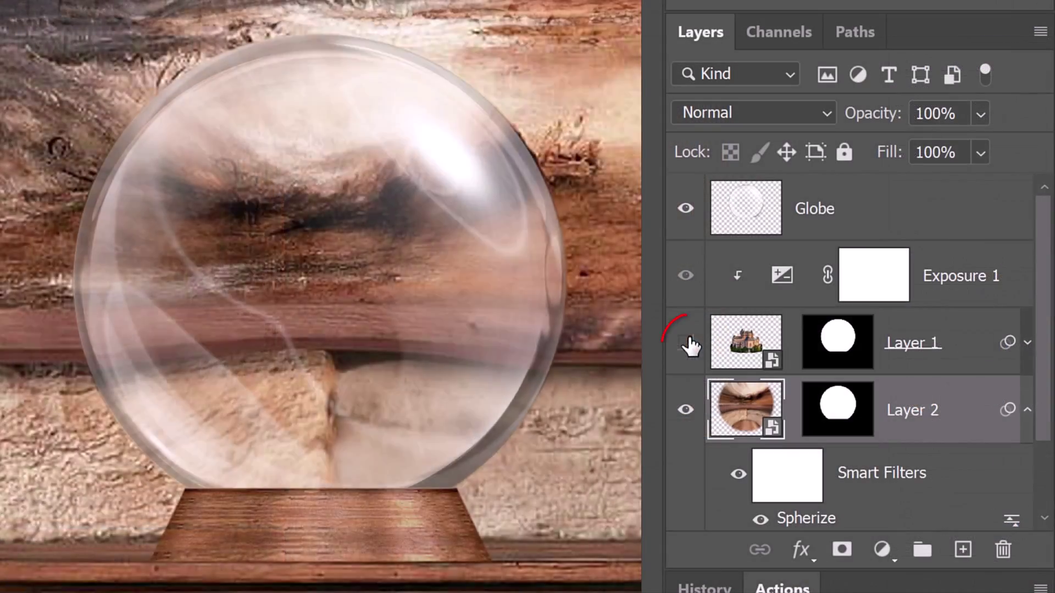
Step: Make Layer 1's castle visible and nudge Layer 2's backdrop slightly down
{"action": "left_click", "coordinate": [898, 374]}
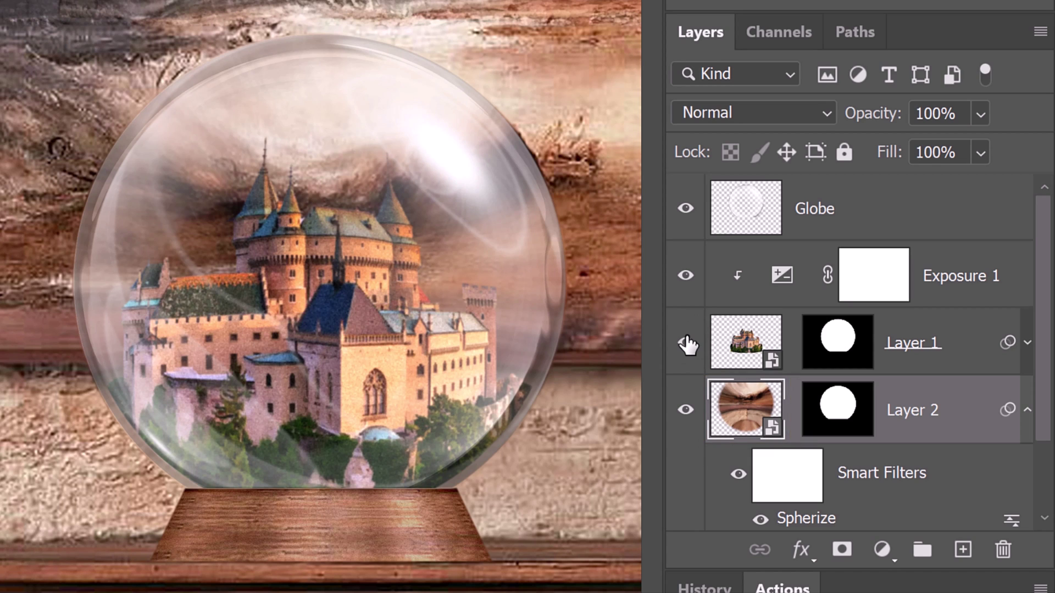
{"action": "key", "text": "Up"}
{"action": "key", "text": "Down"}
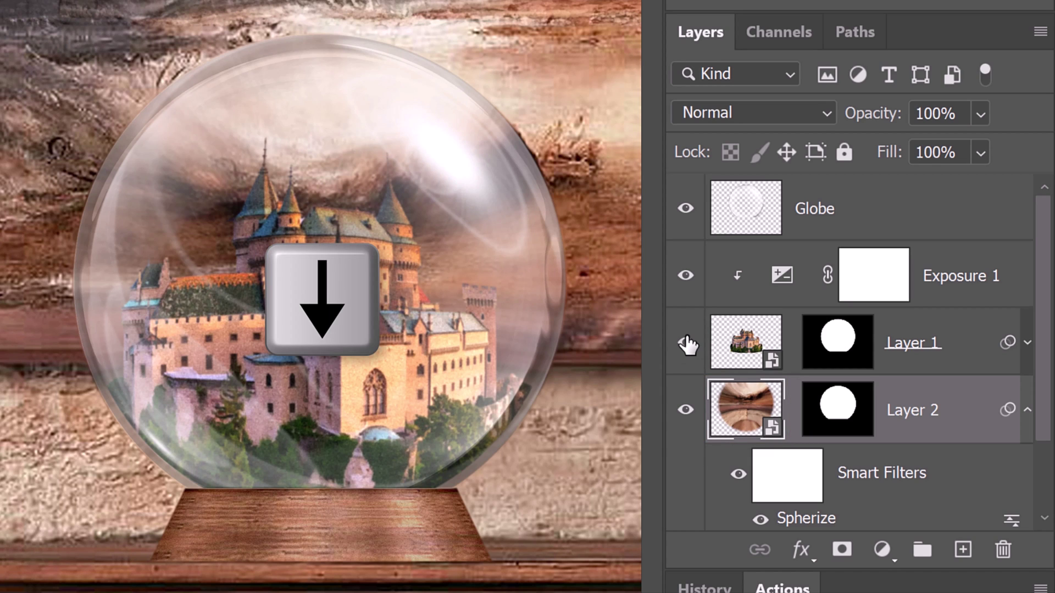
{"action": "key", "text": "Down"}
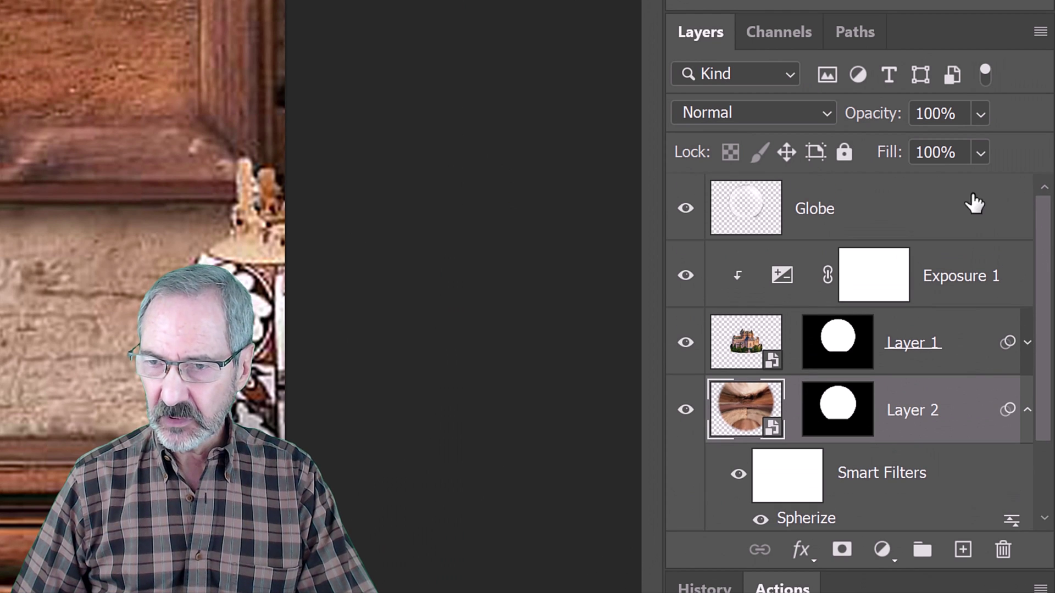
Step: Add a new Layer 3 above Globe and copy Layer 2's circular mask onto it
{"action": "left_click", "coordinate": [941, 216]}
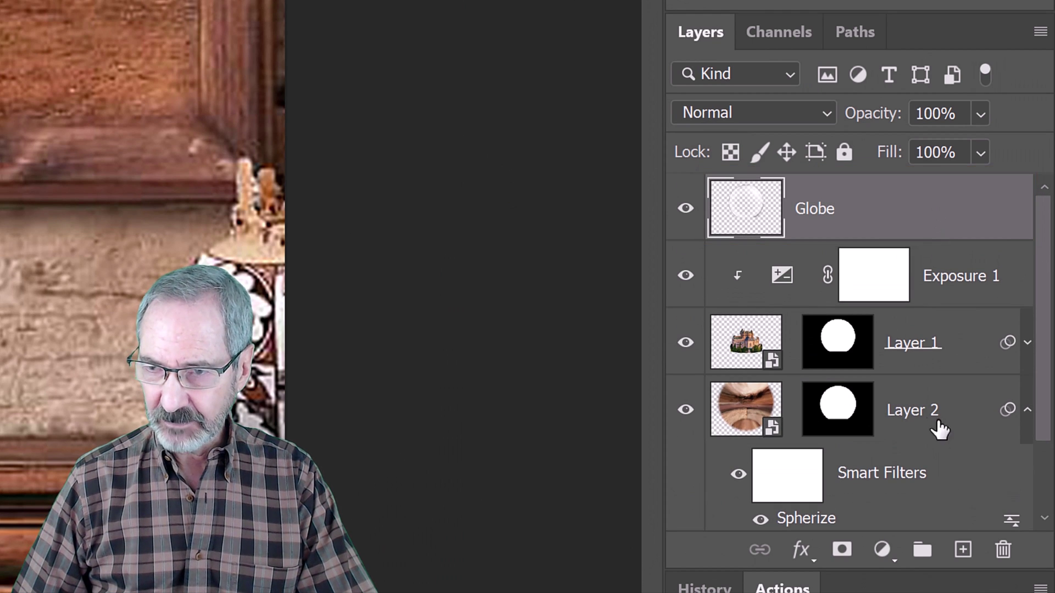
{"action": "left_click", "coordinate": [963, 550]}
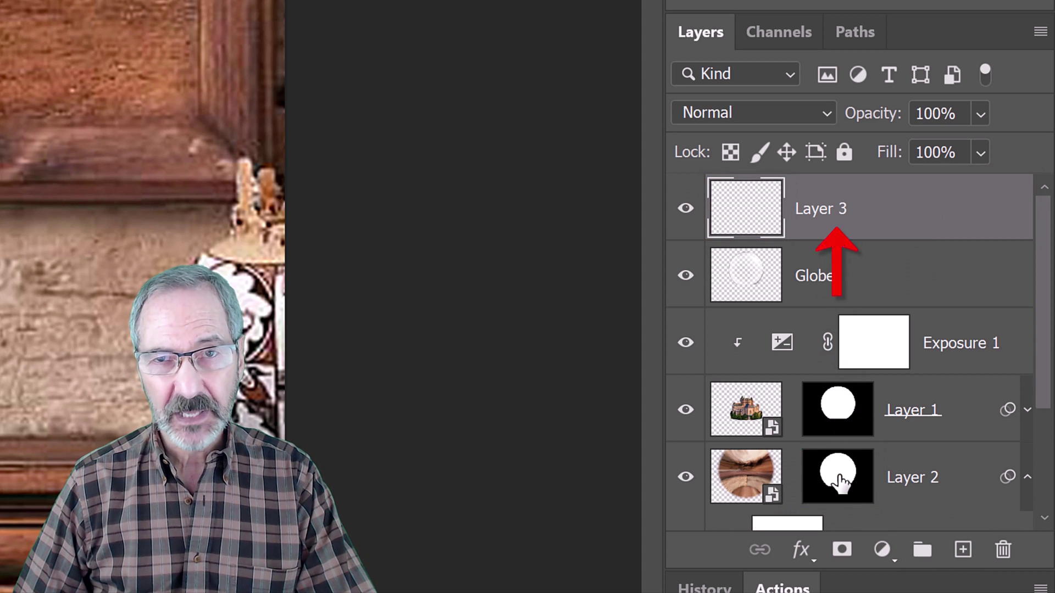
{"action": "key", "text": "alt"}
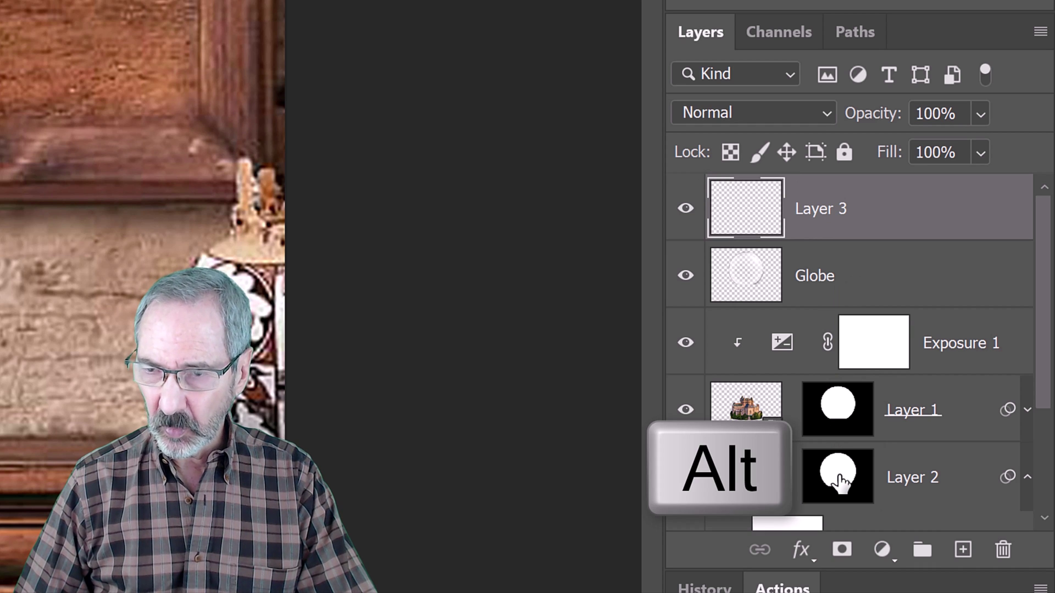
{"action": "left_click_drag", "start_coordinate": [839, 482], "coordinate": [843, 218]}
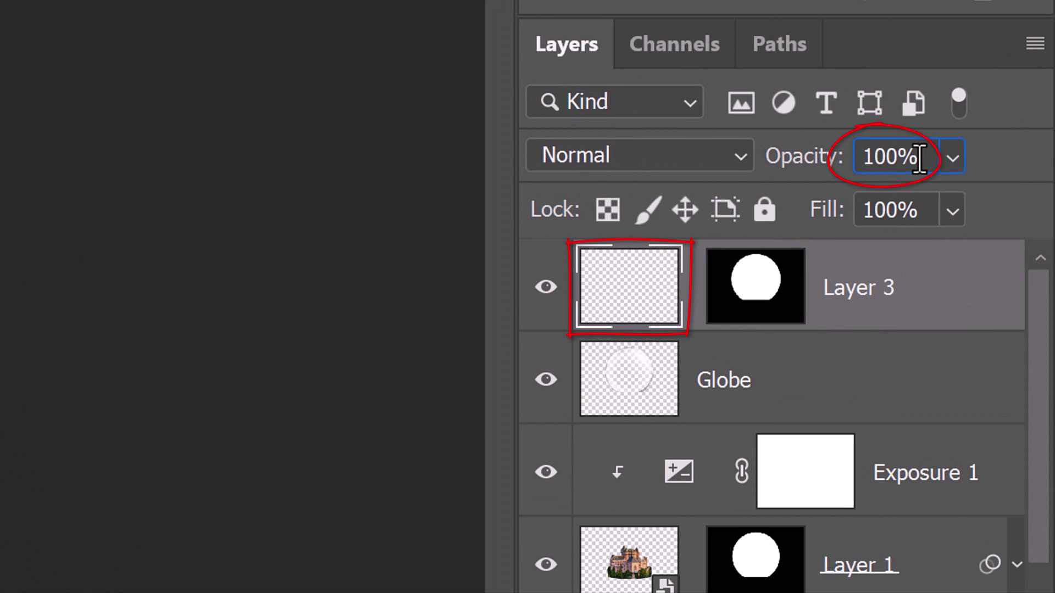
Step: Set Layer 3's opacity to 40%
{"action": "left_click_drag", "start_coordinate": [918, 156], "coordinate": [818, 162]}
{"action": "type", "text": "40"}
{"action": "key", "text": "Return"}
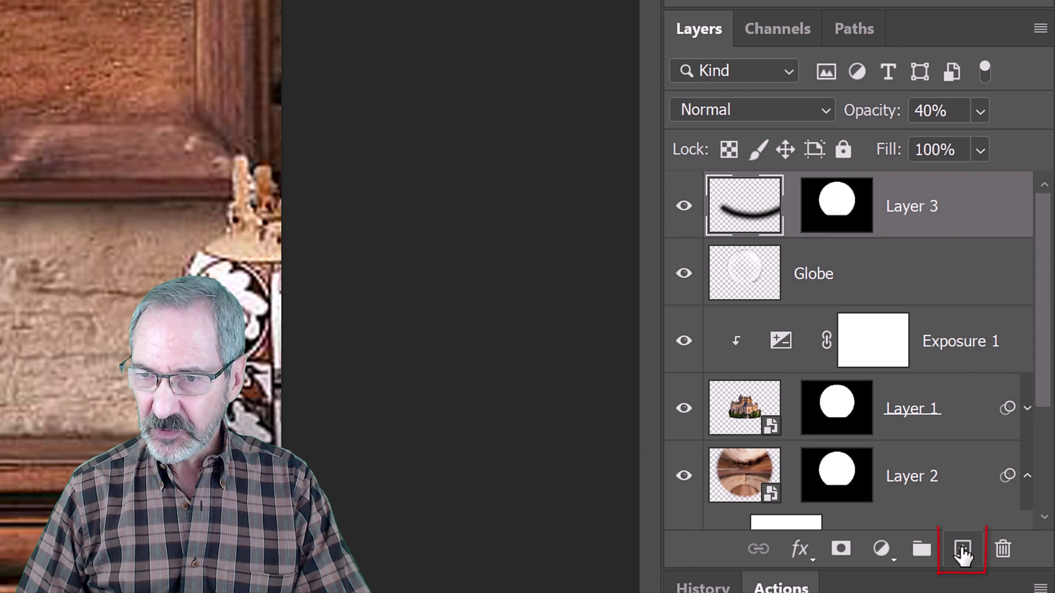
Step: Add a new layer and put it in a group named Snow
{"action": "left_click", "coordinate": [962, 549]}
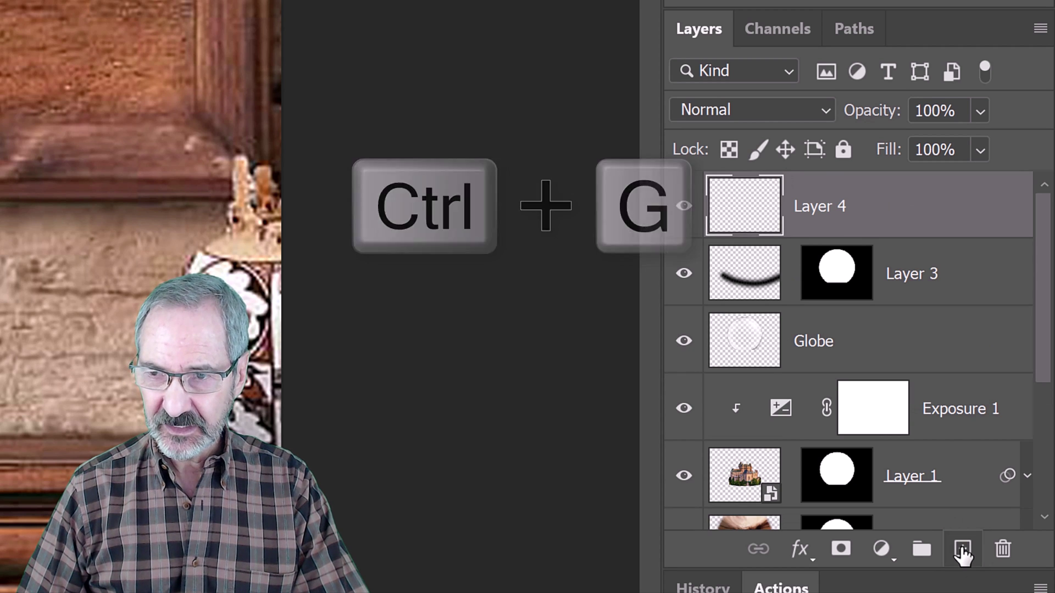
{"action": "key", "text": "ctrl+g"}
{"action": "double_click", "coordinate": [785, 189]}
{"action": "type", "text": "Snow"}
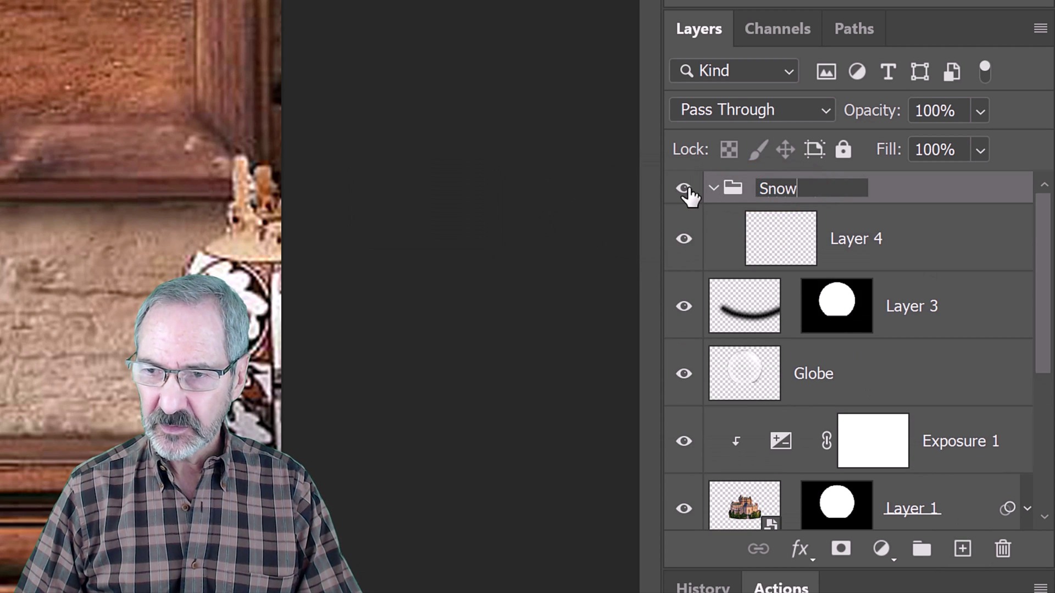
{"action": "key", "text": "Return"}
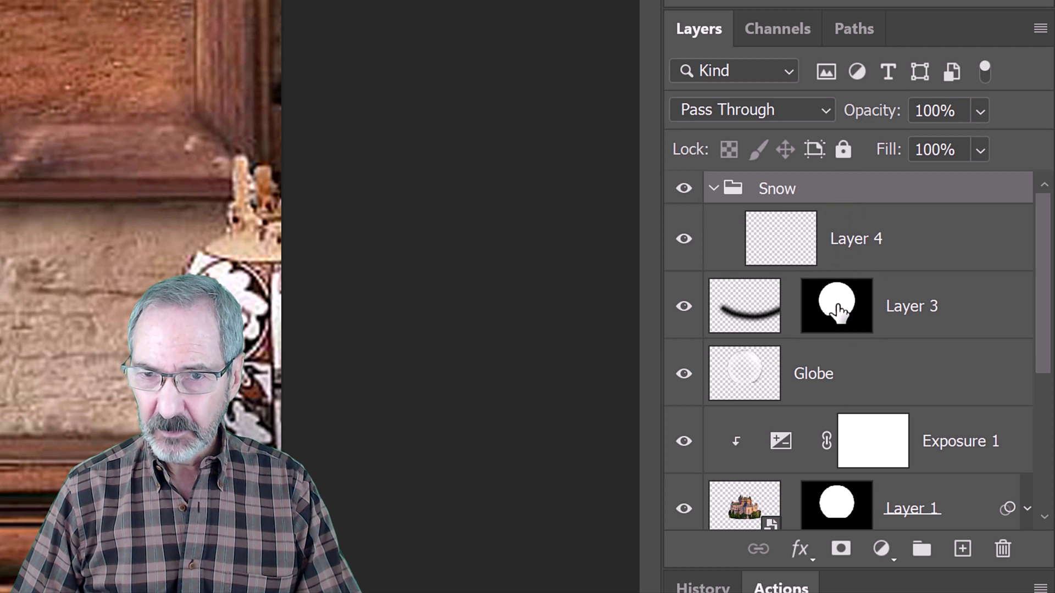
Step: Copy Layer 3's circular mask onto the Snow group and fill Layer 4 with black
{"action": "key", "text": "alt"}
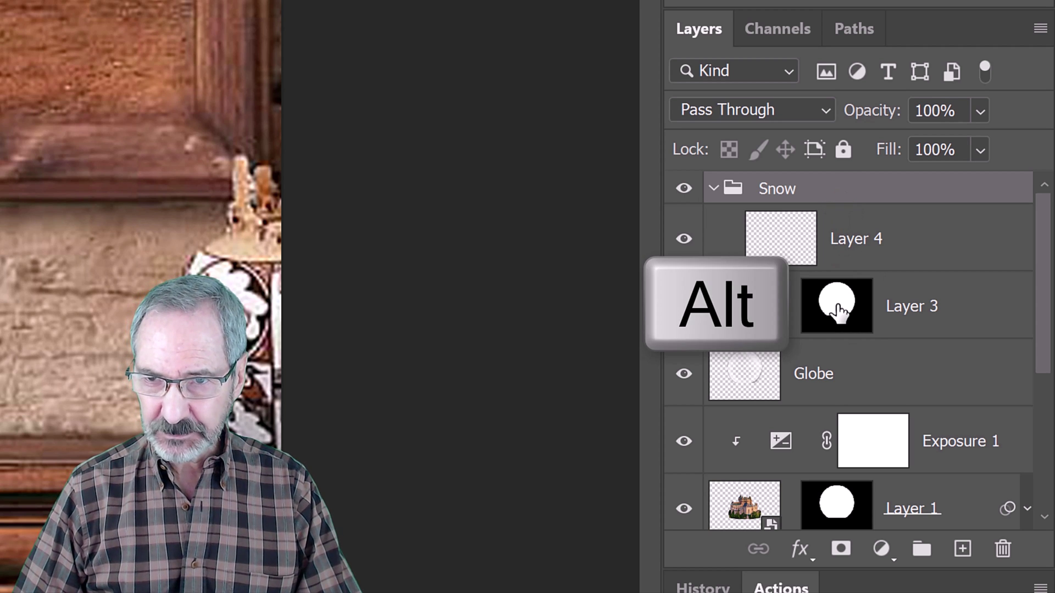
{"action": "left_click_drag", "start_coordinate": [840, 308], "coordinate": [831, 191]}
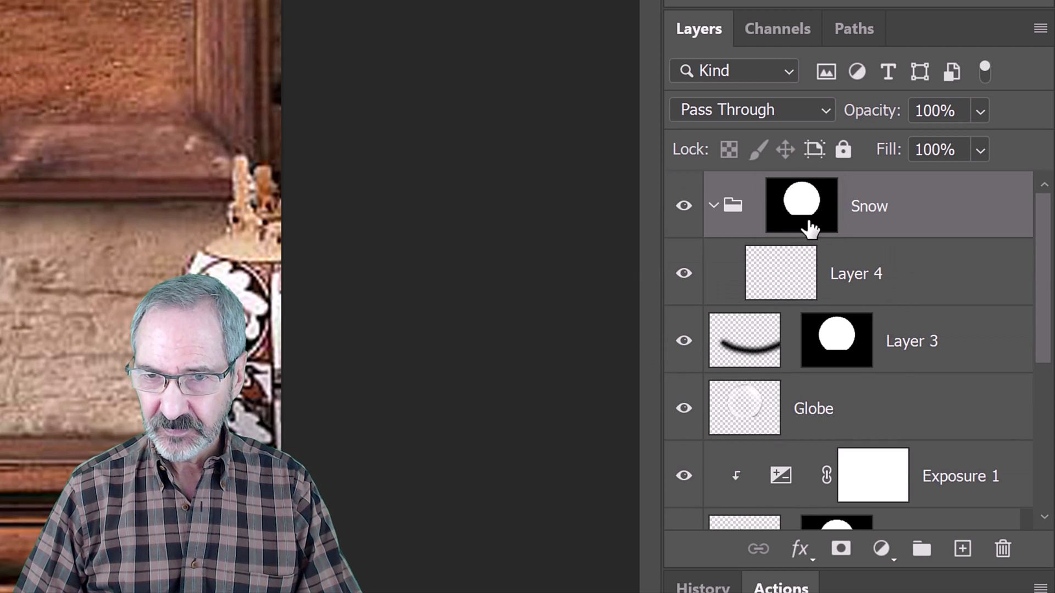
{"action": "left_click", "coordinate": [783, 281]}
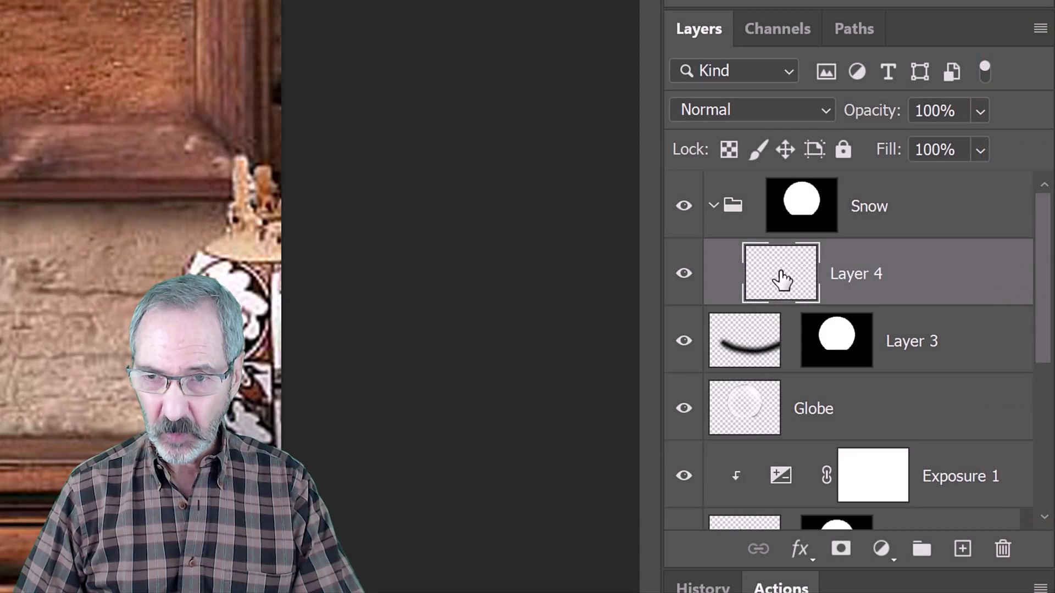
{"action": "key", "text": "alt+Delete"}
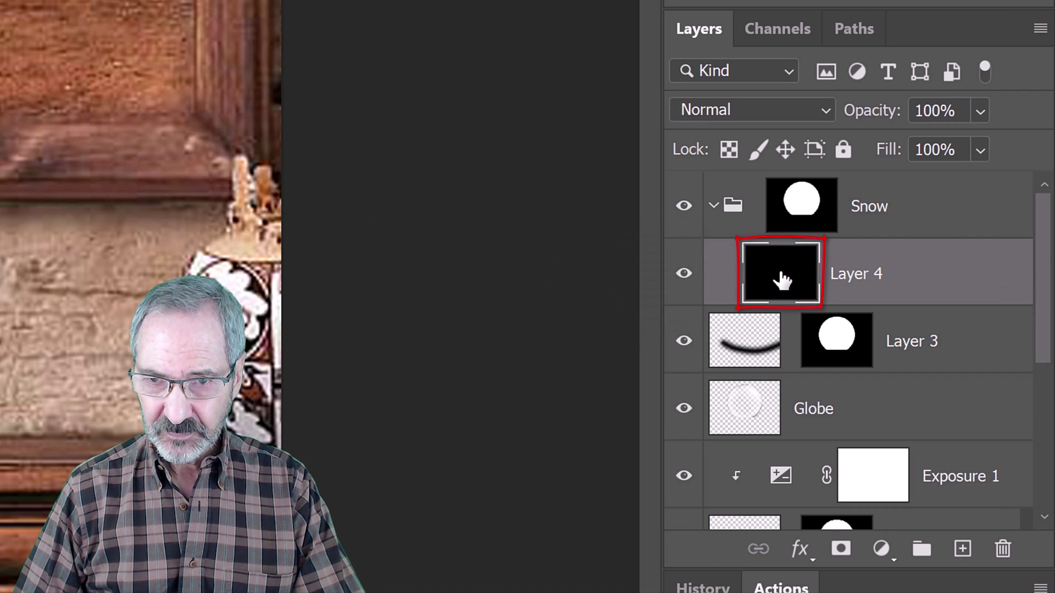
Step: Convert Layer 4 to a smart object and add 100% Gaussian monochromatic noise
{"action": "left_click", "coordinate": [1039, 28]}
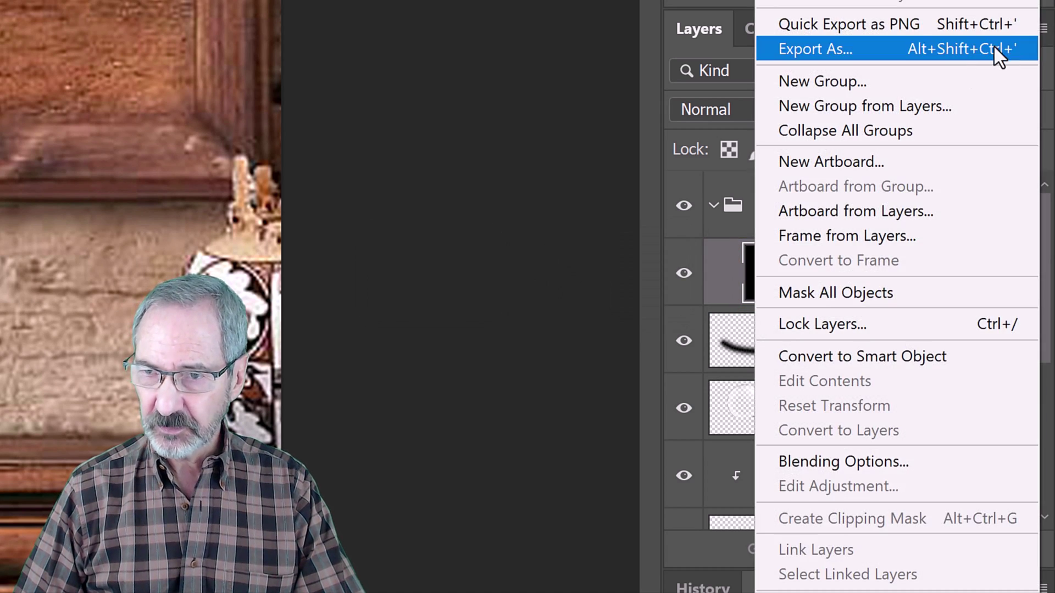
{"action": "left_click", "coordinate": [842, 354]}
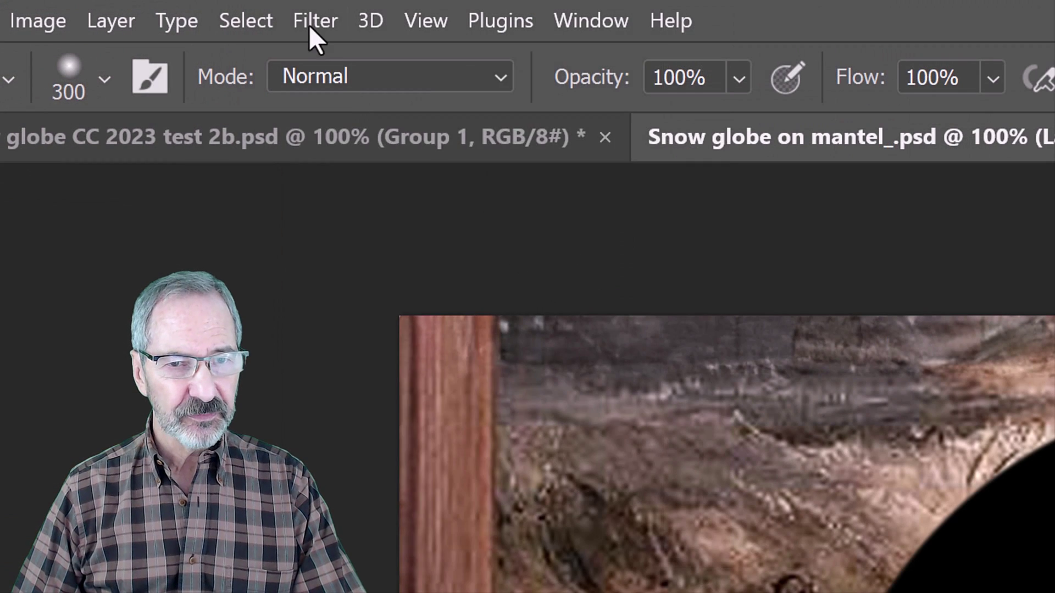
{"action": "left_click", "coordinate": [307, 22]}
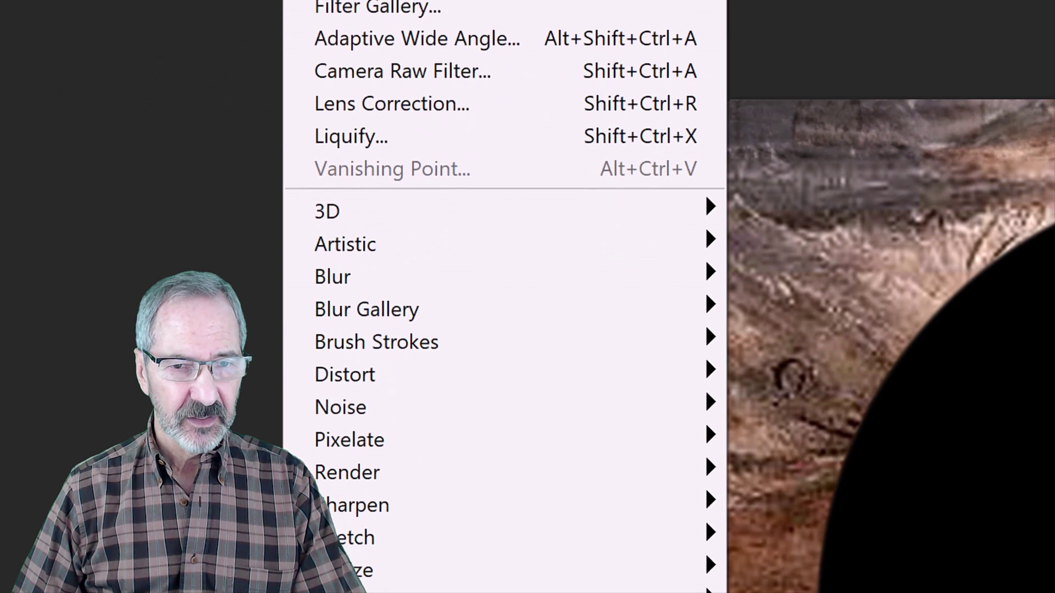
{"action": "mouse_move", "coordinate": [351, 391]}
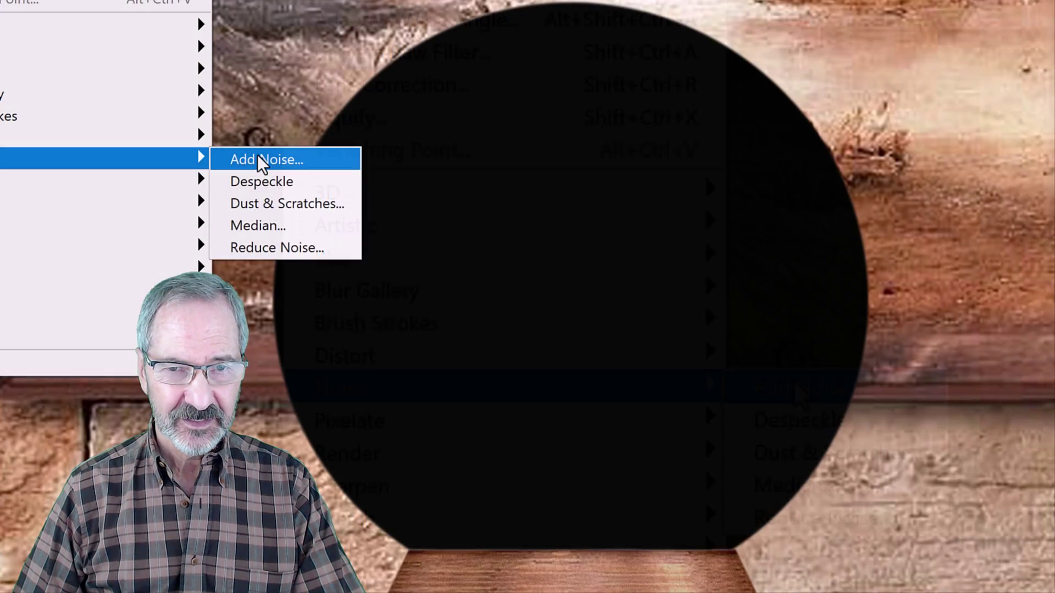
{"action": "left_click", "coordinate": [795, 387]}
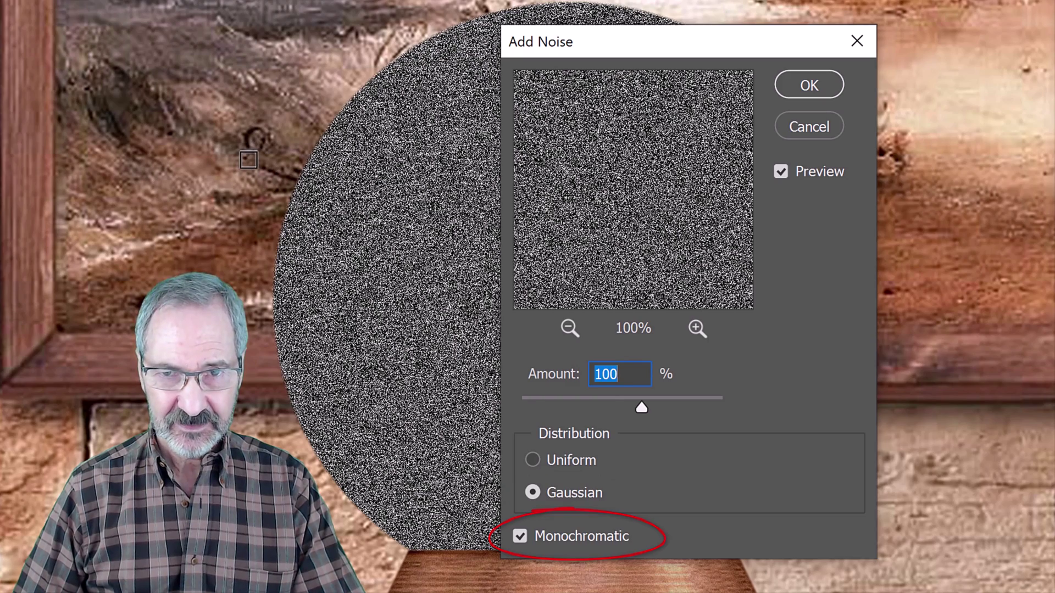
{"action": "key", "text": "Return"}
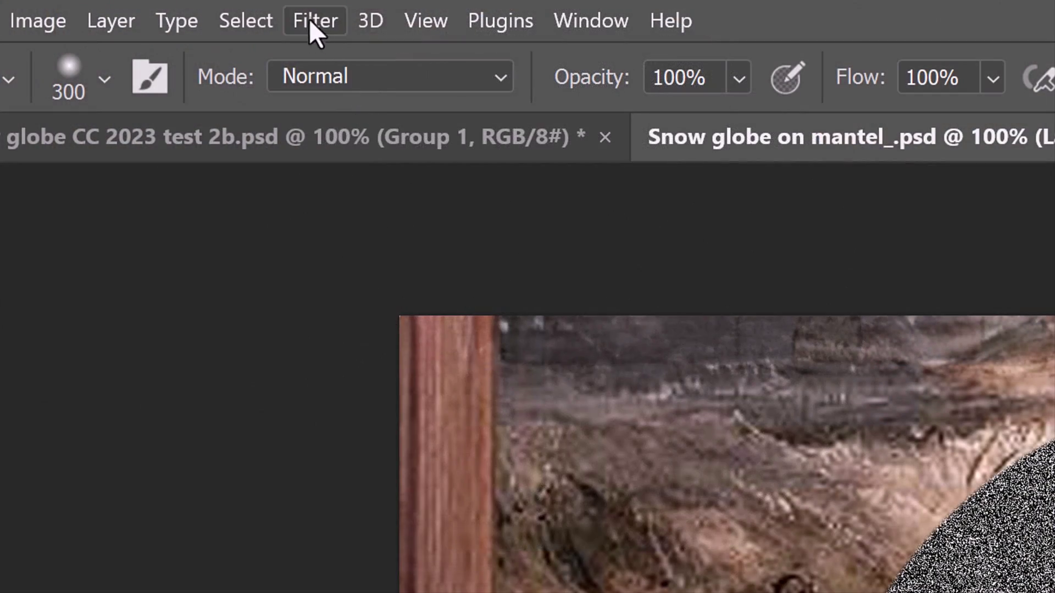
Step: Soften Layer 4's noise with a 1.0-pixel Gaussian Blur
{"action": "left_click", "coordinate": [308, 19]}
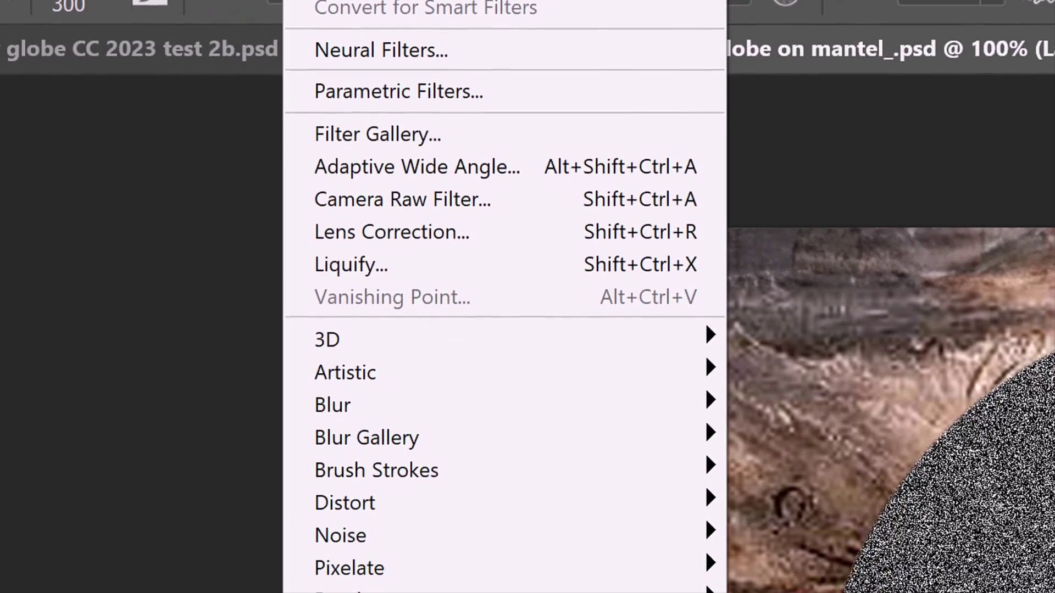
{"action": "mouse_move", "coordinate": [335, 409]}
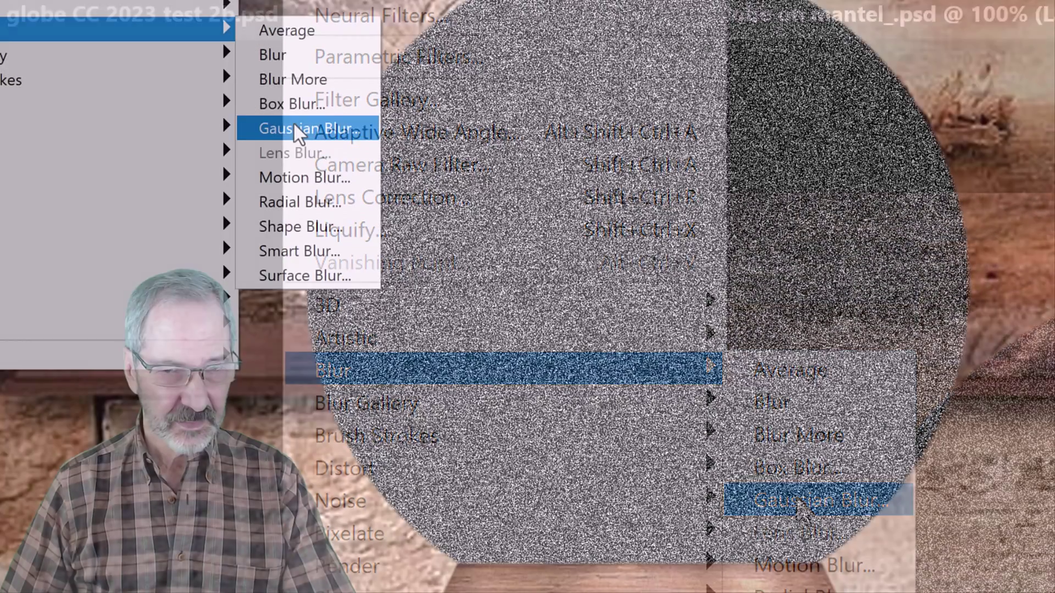
{"action": "left_click", "coordinate": [797, 500]}
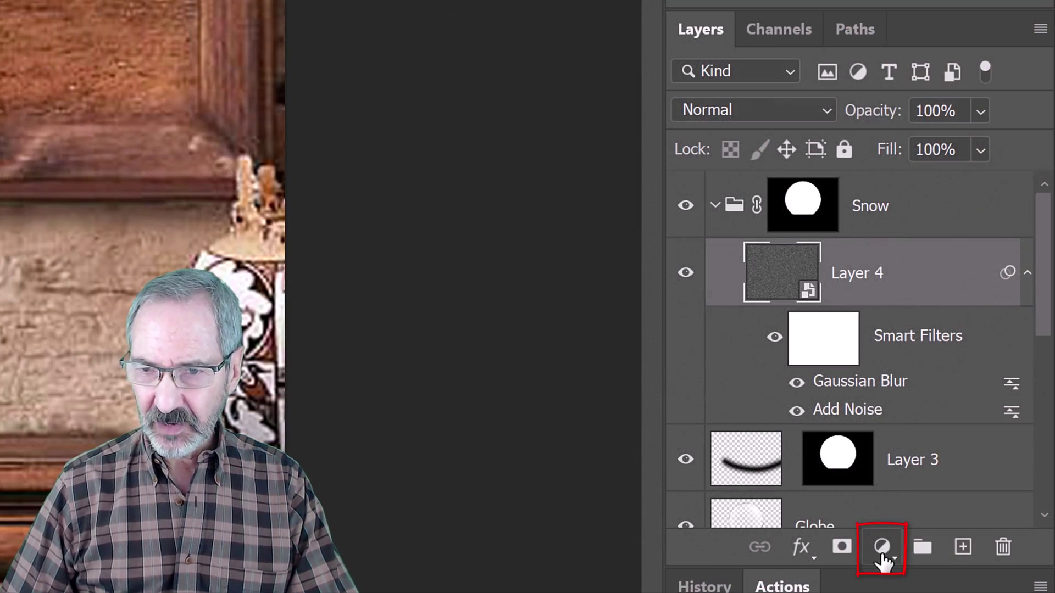
Step: Add a Levels adjustment clipped to Layer 4 with input levels 85, 0.4 and 160
{"action": "left_click", "coordinate": [882, 557]}
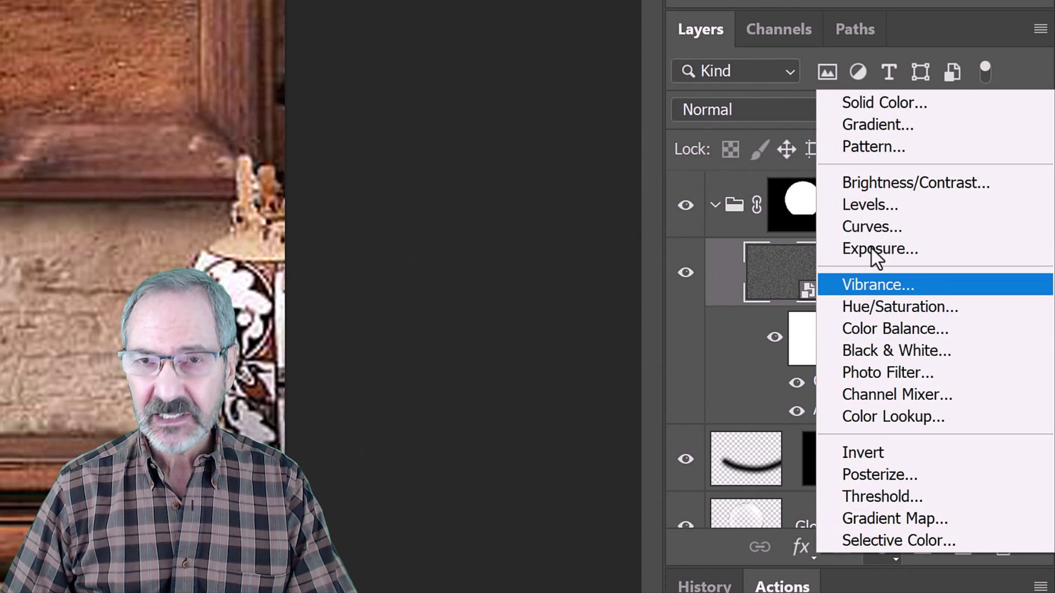
{"action": "left_click", "coordinate": [871, 207]}
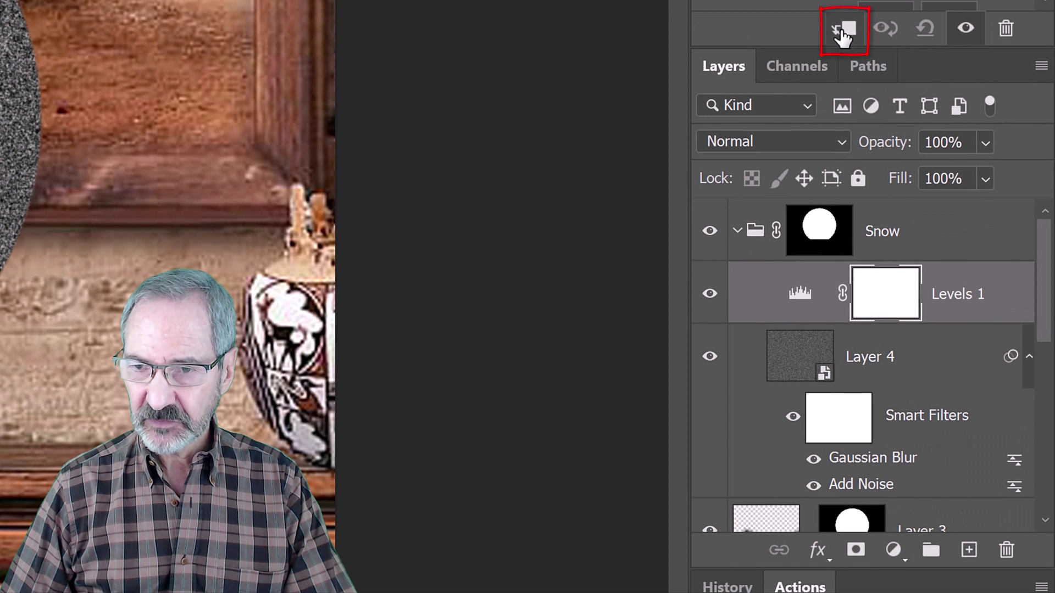
{"action": "left_click", "coordinate": [844, 33]}
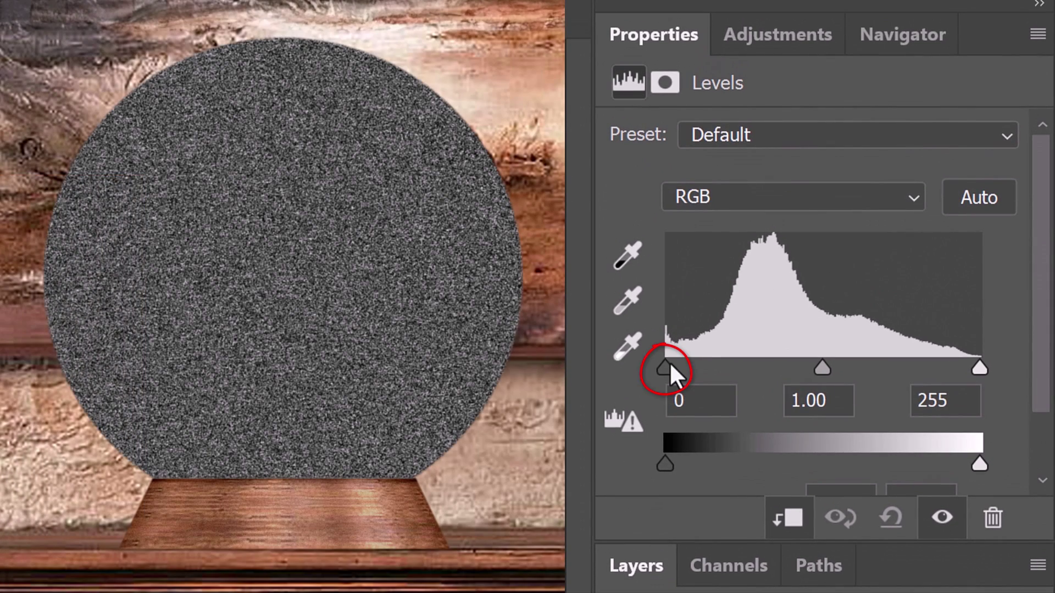
{"action": "left_click_drag", "start_coordinate": [670, 364], "coordinate": [770, 365]}
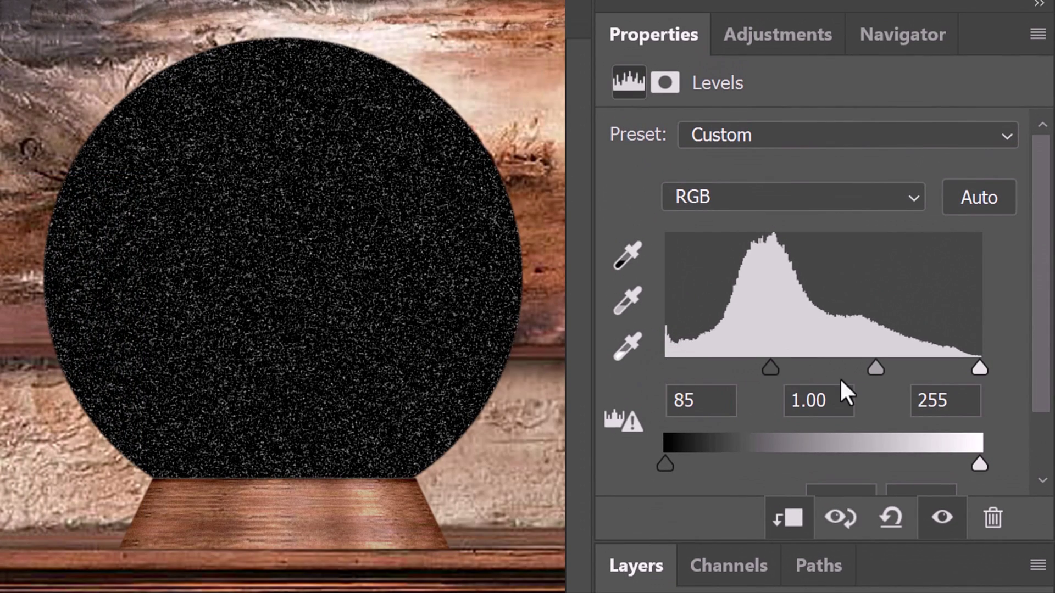
{"action": "left_click_drag", "start_coordinate": [981, 367], "coordinate": [694, 385]}
{"action": "type", "text": ".4"}
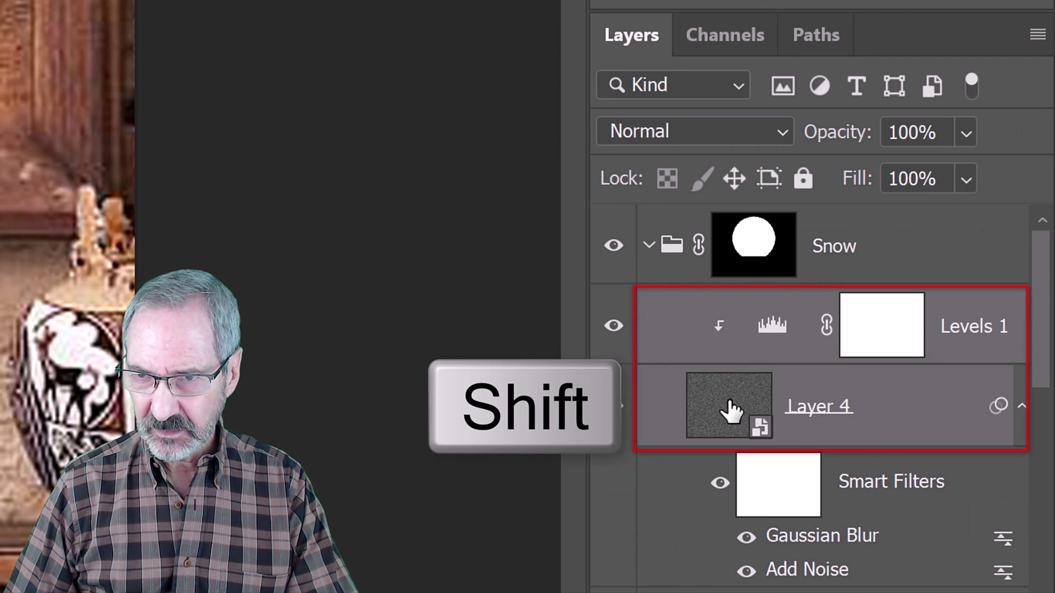
Step: Merge Levels 1 and Layer 4 into one smart object and set its blend mode to Screen
{"action": "left_click", "coordinate": [1035, 40]}
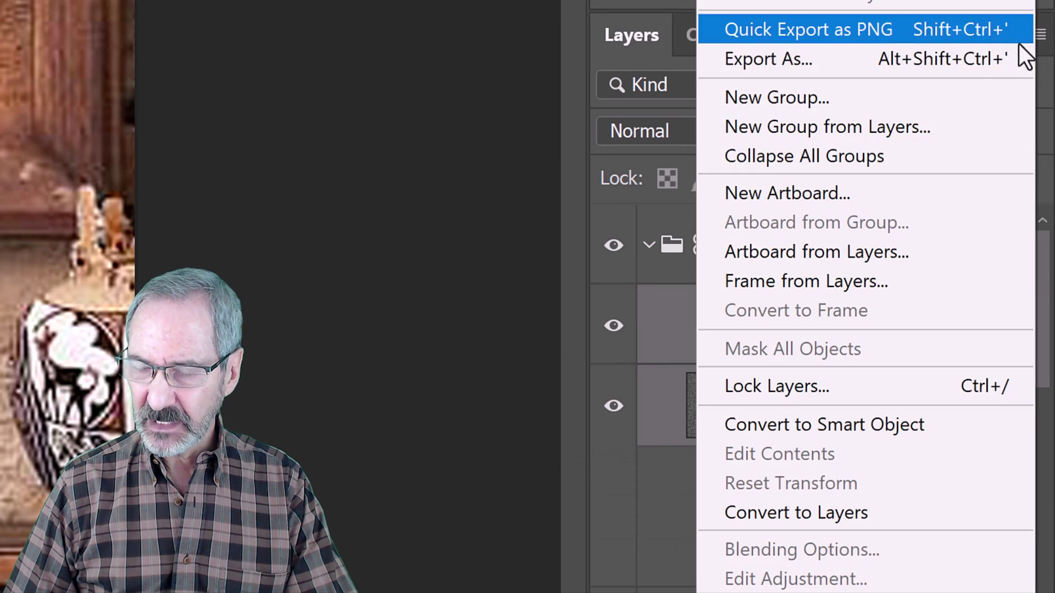
{"action": "left_click", "coordinate": [772, 422]}
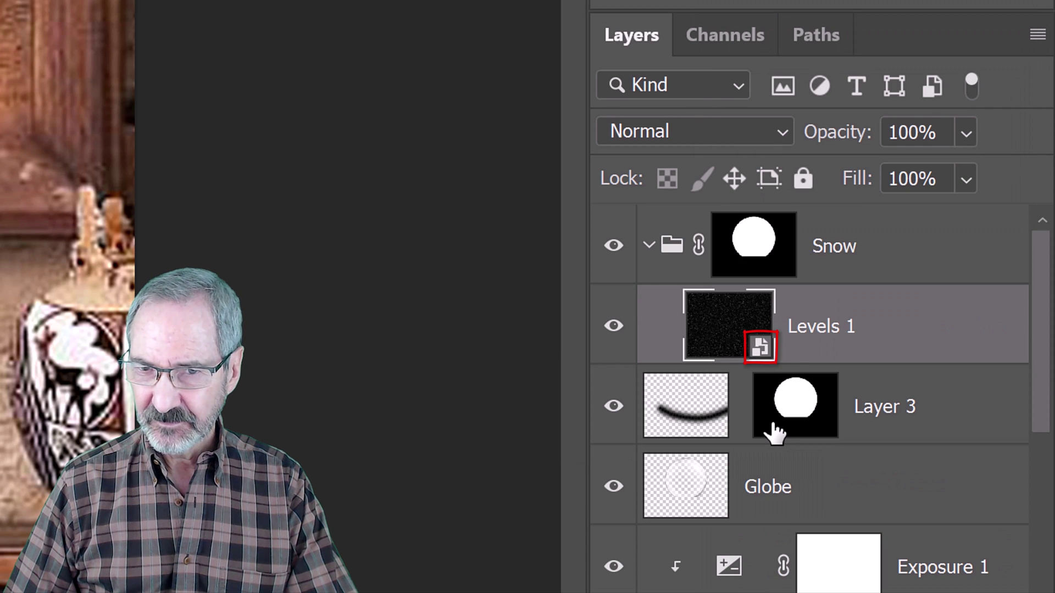
{"action": "left_click", "coordinate": [782, 133]}
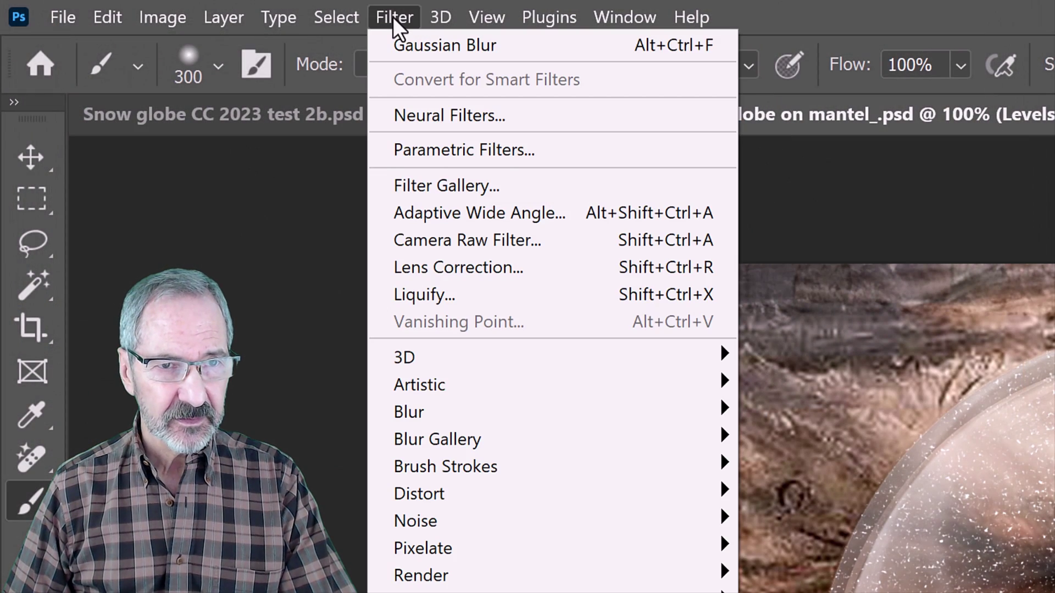
Step: Apply a 0.5-pixel radius Gaussian Blur to the snow smart object
{"action": "mouse_move", "coordinate": [413, 416]}
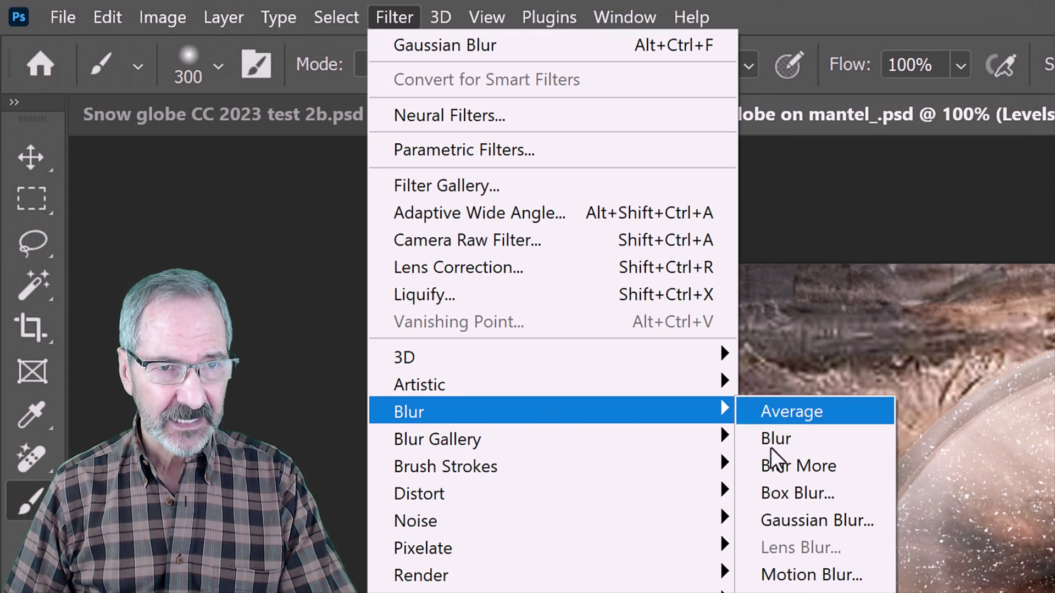
{"action": "left_click", "coordinate": [796, 521]}
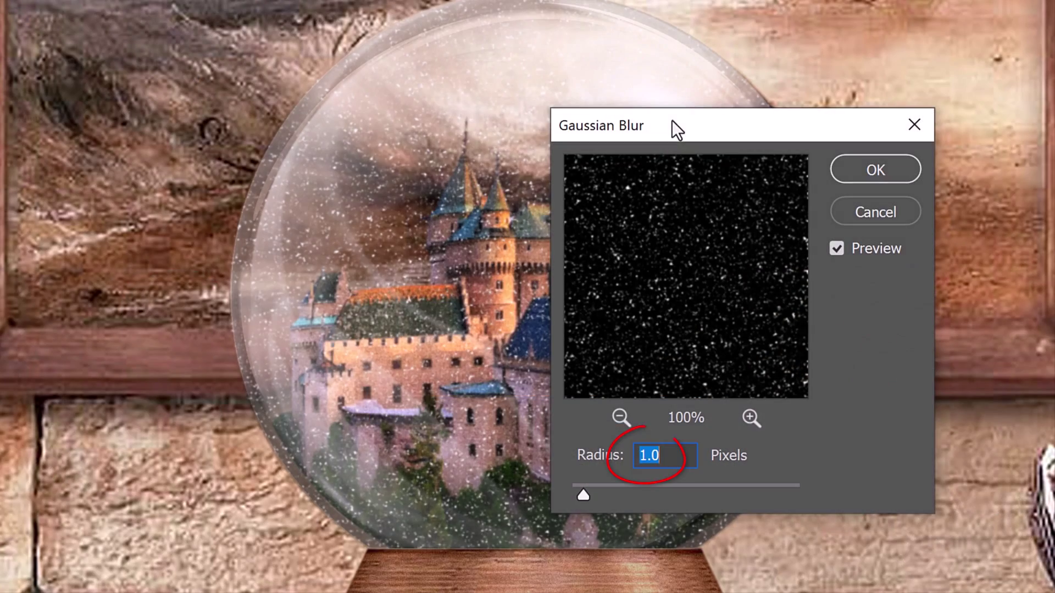
{"action": "type", "text": ".5"}
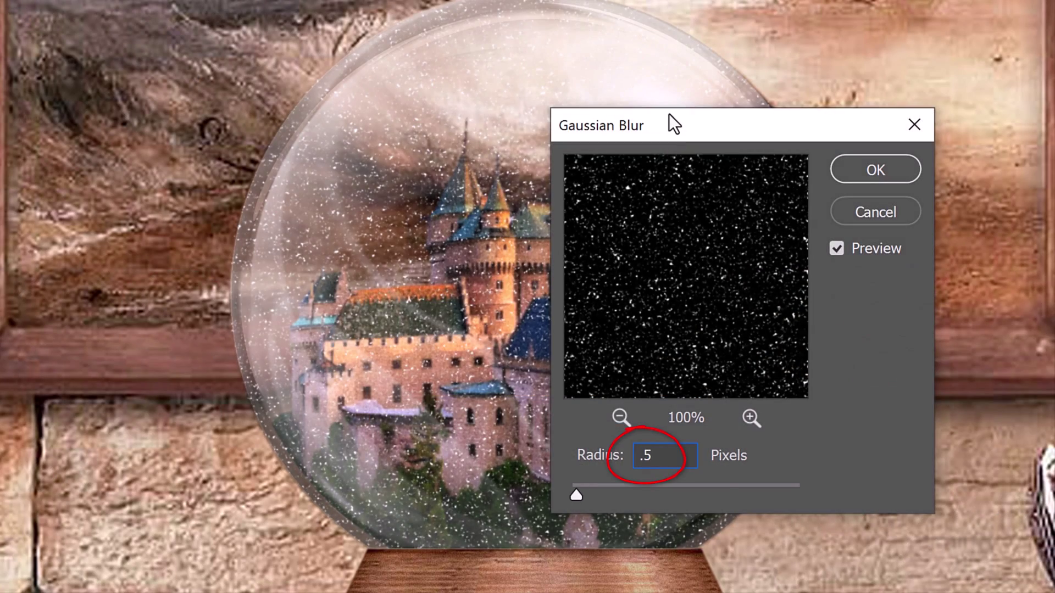